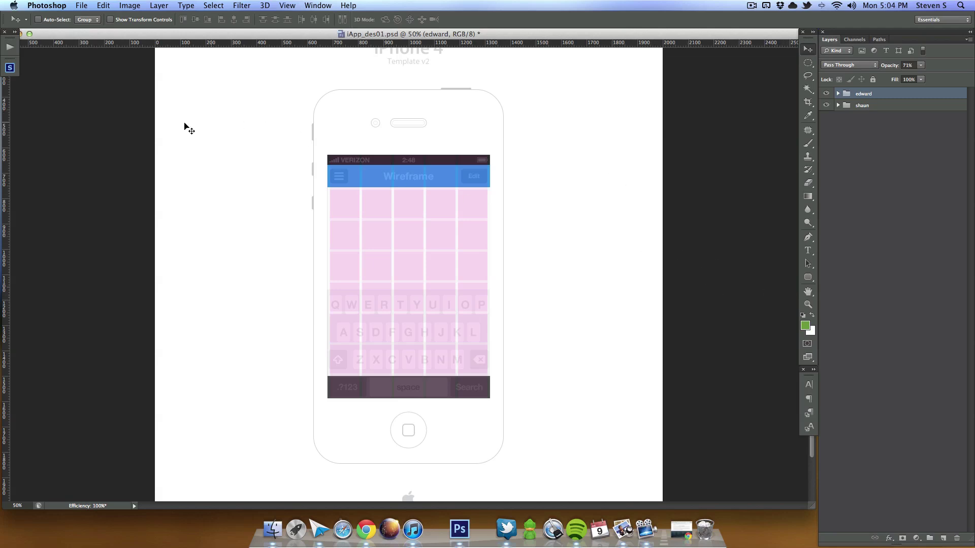
Step: Drag a vertical guide from the left ruler to the phone screen's left edge
drag(8, 161, 4, 200)
click(328, 6)
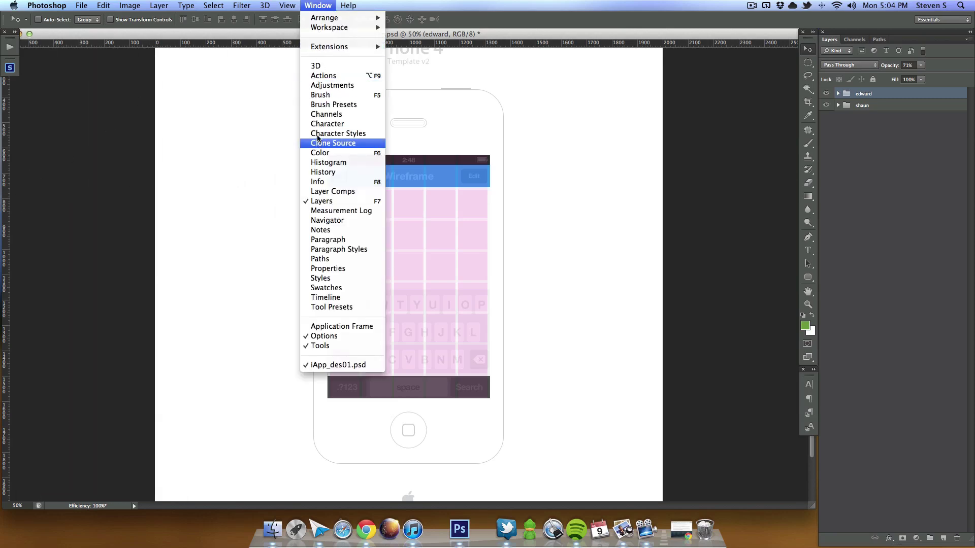
mouse_move(288, 5)
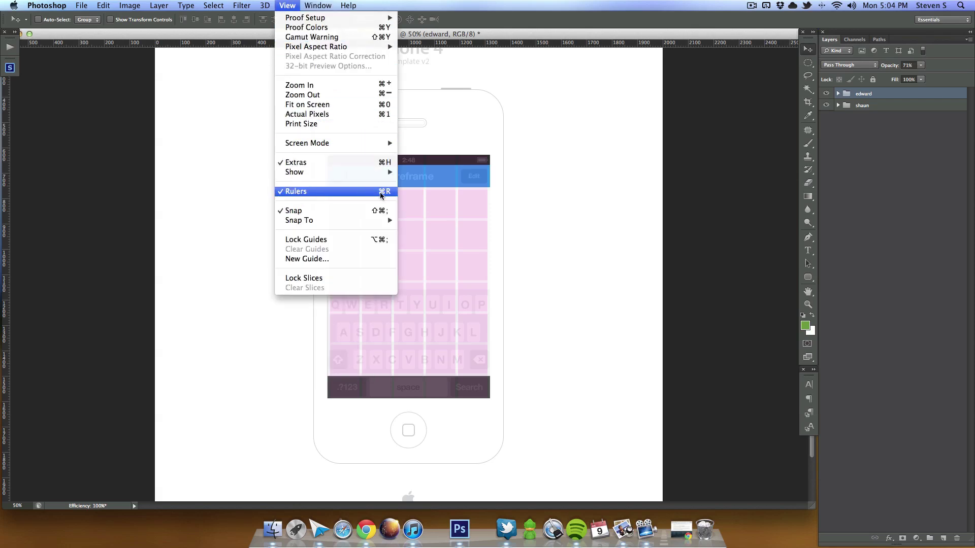
click(533, 35)
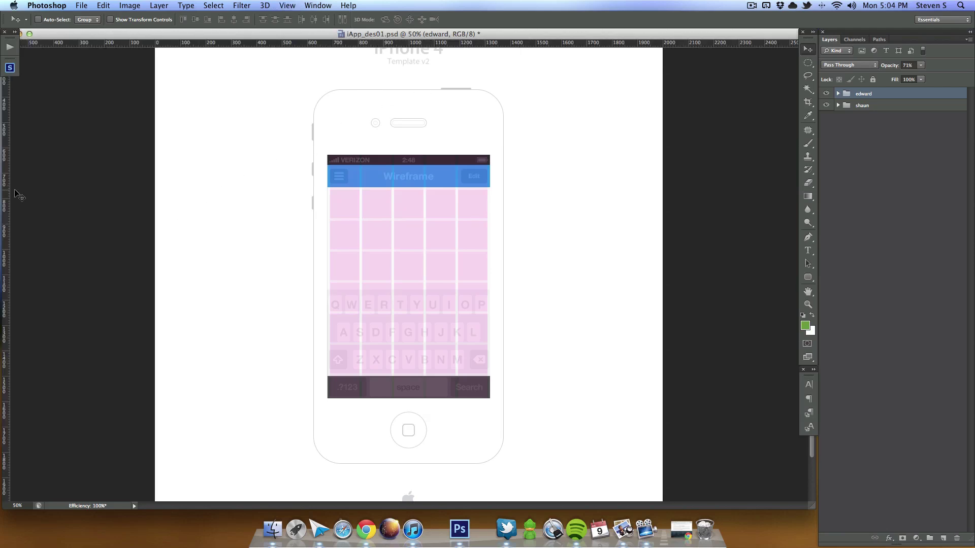
drag(7, 180, 327, 169)
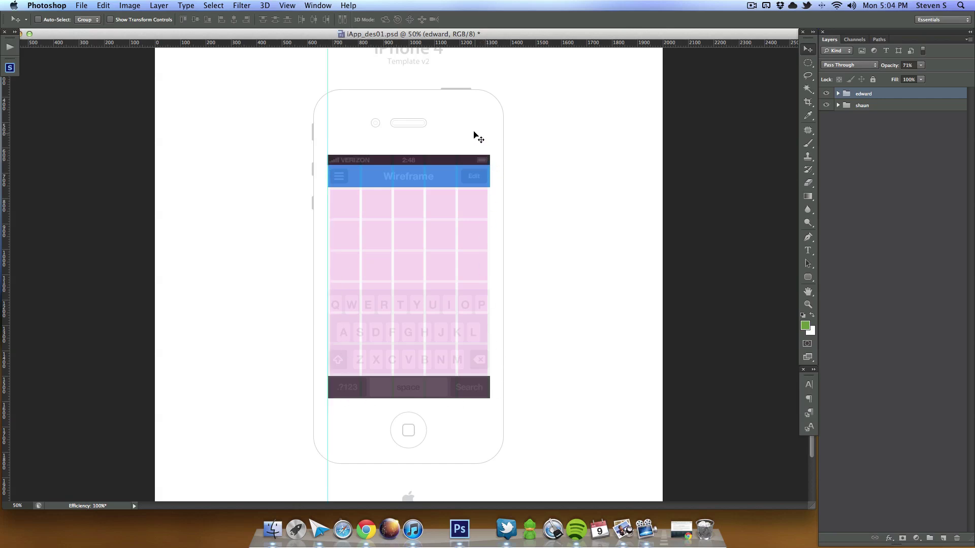
Step: Undo an accidental move of the wireframe and review the guide and extras display options
drag(436, 197, 488, 166)
key(ctrl+z)
click(288, 6)
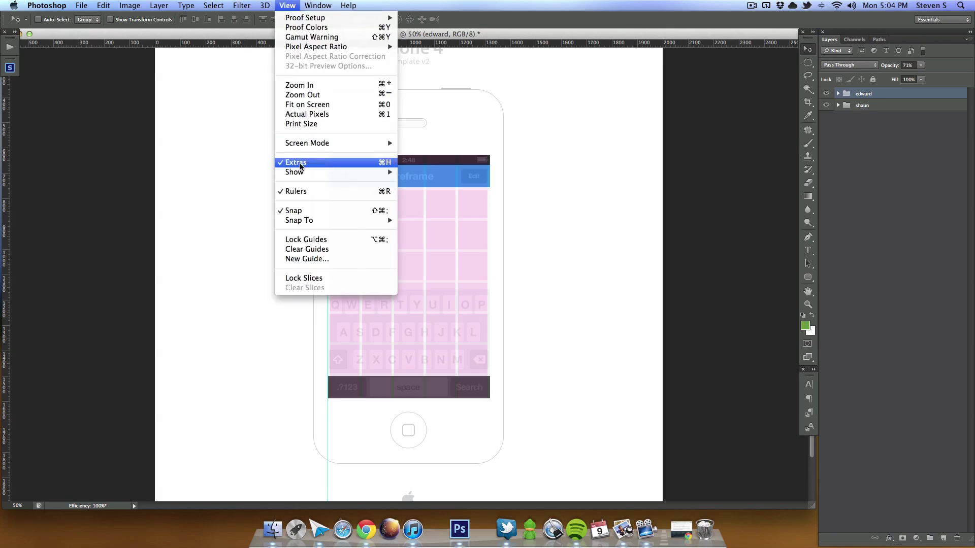
mouse_move(301, 174)
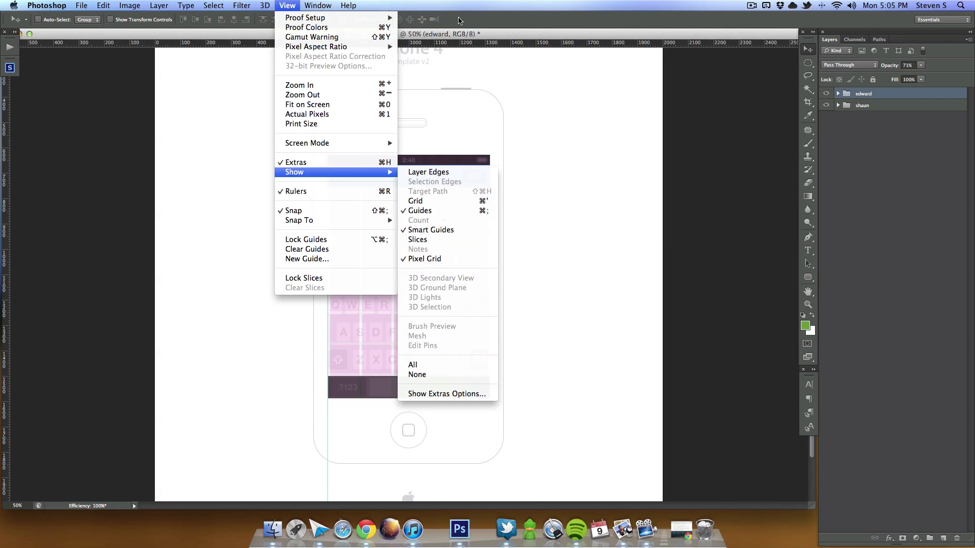
click(458, 35)
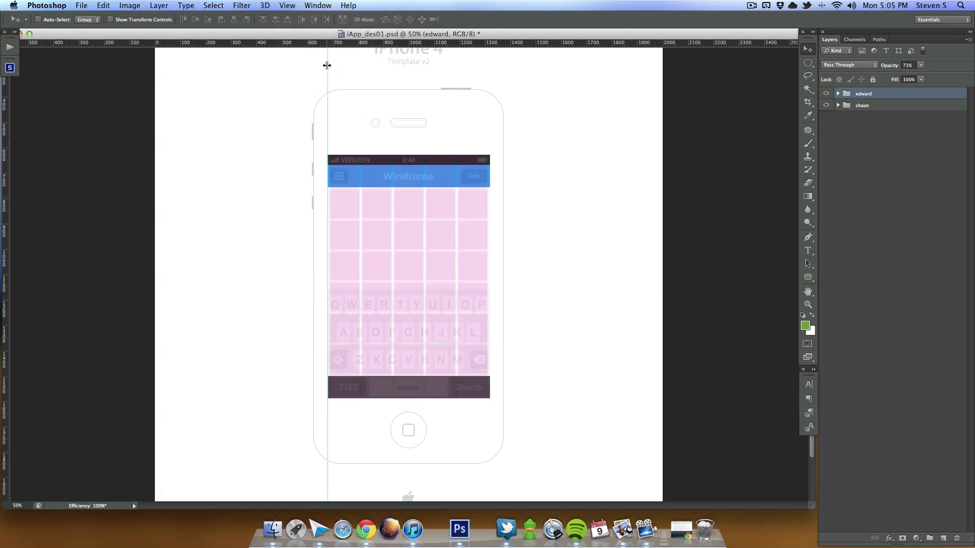
Step: Add a right-edge vertical guide and horizontal guides at the status bar, header and bottom bar
drag(10, 188, 490, 205)
drag(479, 41, 479, 41)
drag(477, 43, 511, 399)
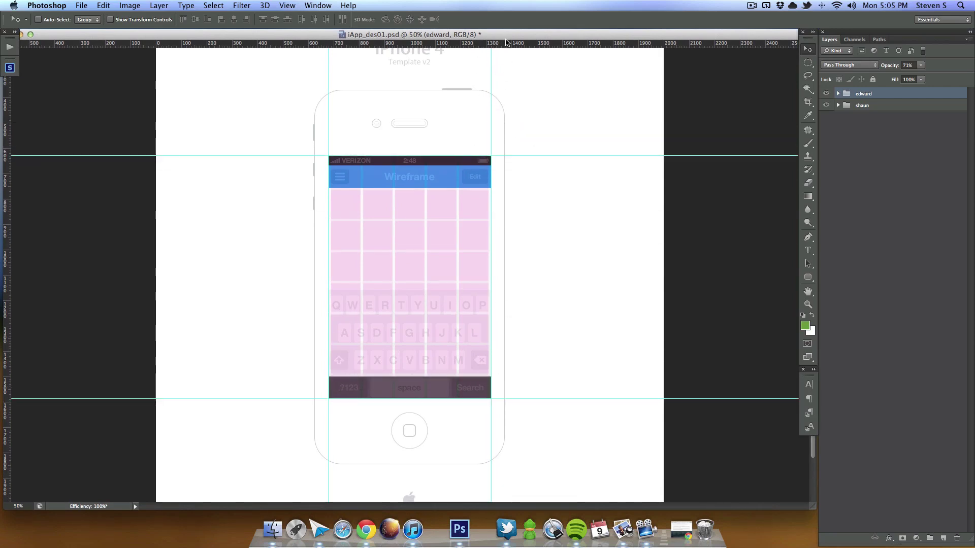
drag(508, 44, 510, 165)
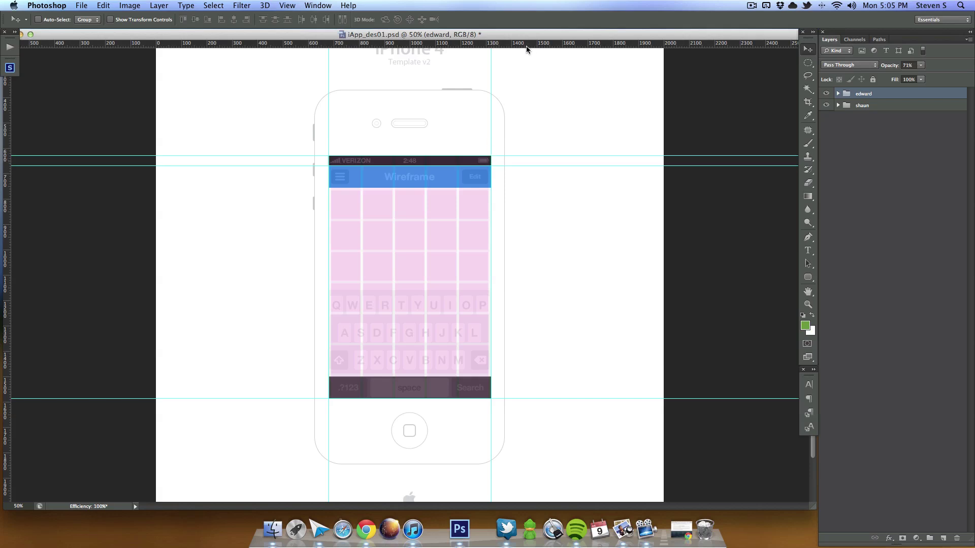
drag(527, 50, 533, 379)
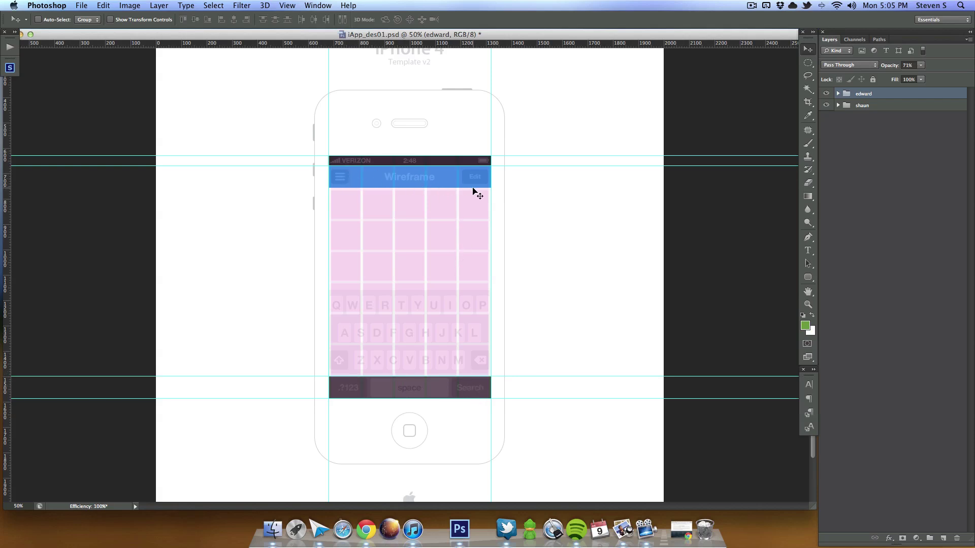
drag(518, 46, 513, 188)
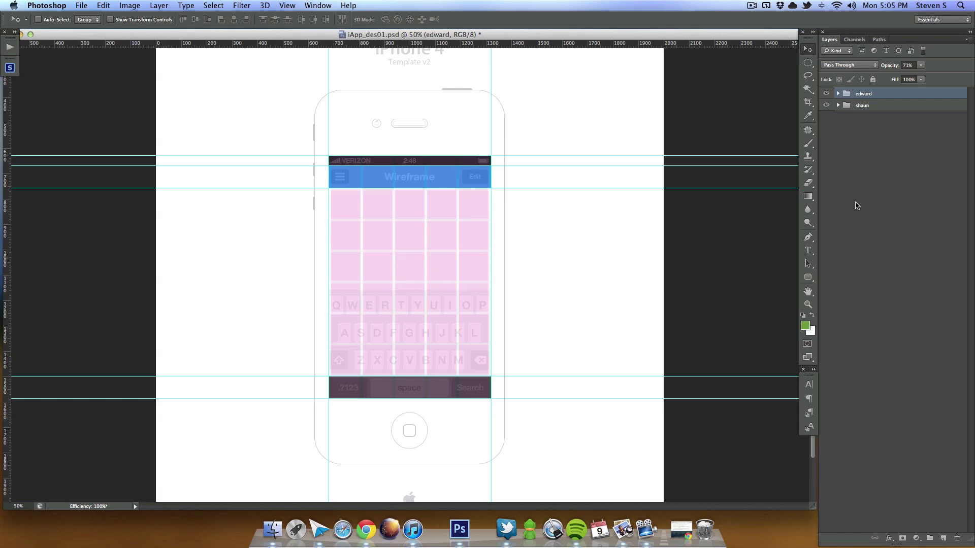
Step: Add a new empty Layer 2, choose the Rectangular Marquee, and zoom to 100% on the screen
shift+click(890, 108)
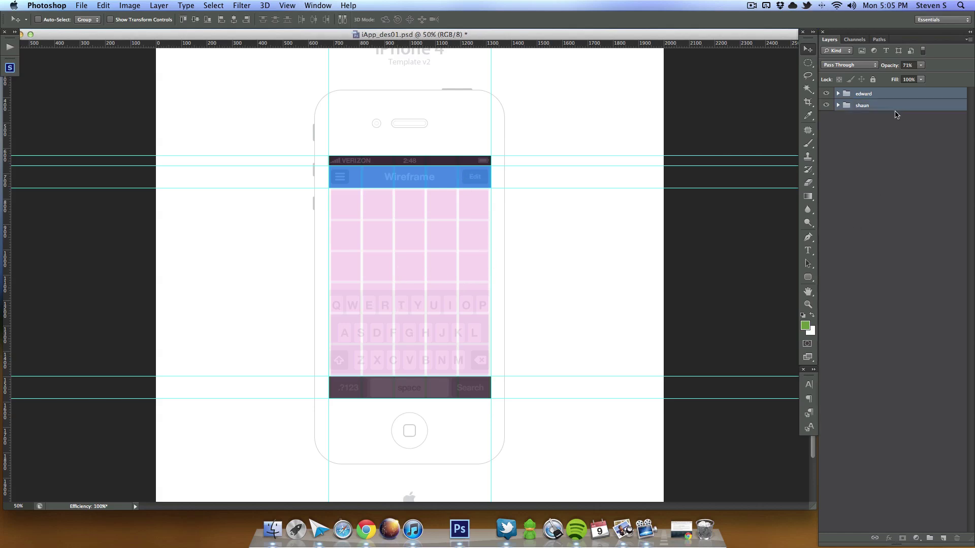
click(942, 535)
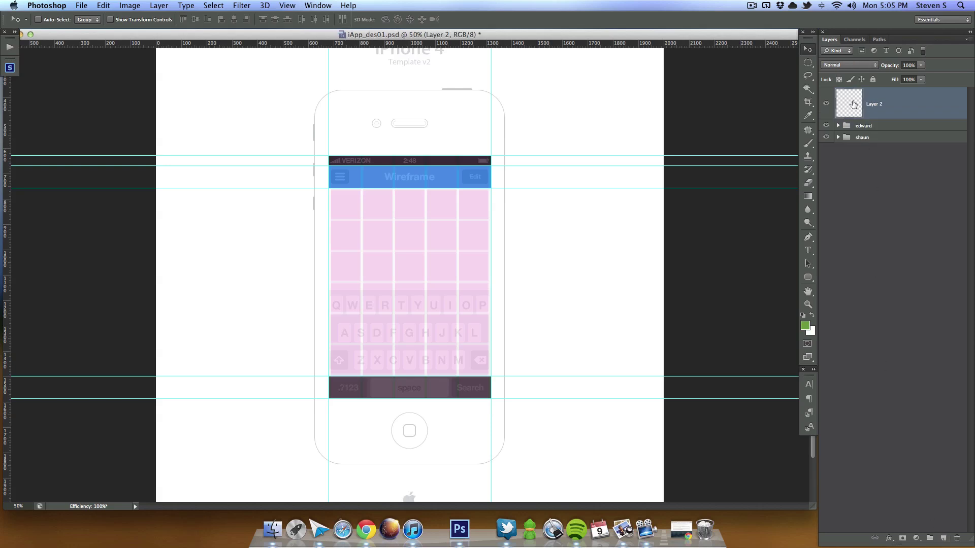
click(881, 129)
click(881, 109)
drag(807, 63, 858, 60)
key(super+plus)
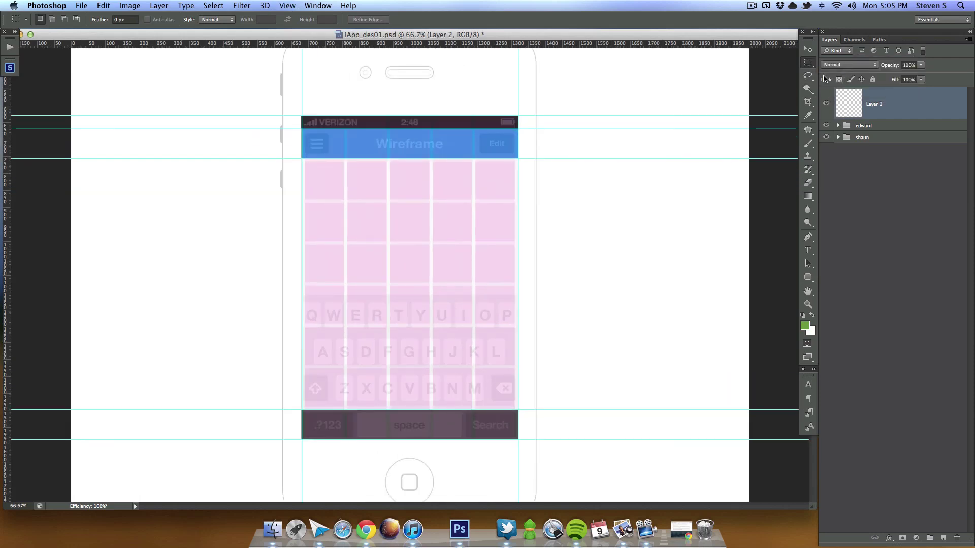
scroll(401, 304, down, 3)
key(super+plus)
scroll(386, 274, down, 2)
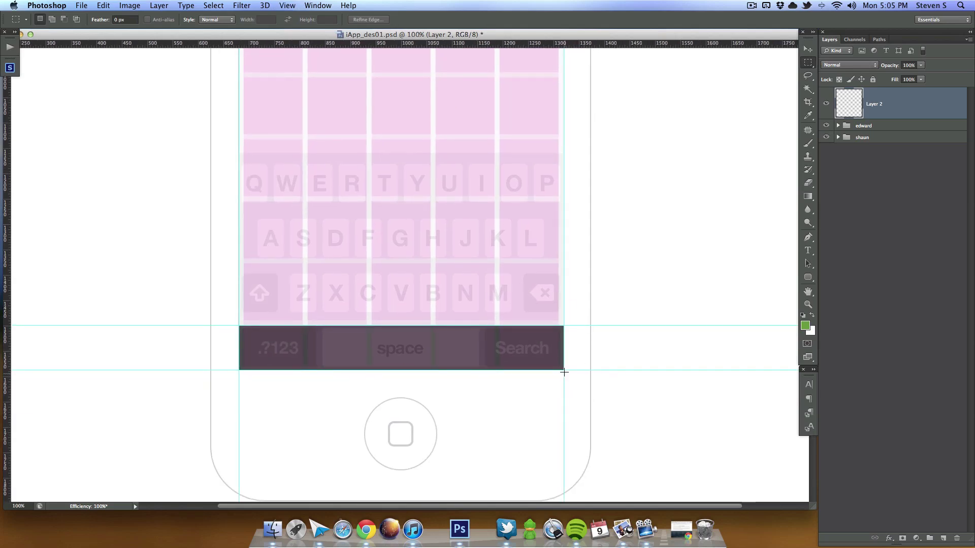
Step: Fill the bottom bar area between the guides with grey #8f8f8f and deselect
drag(563, 370, 237, 326)
click(805, 325)
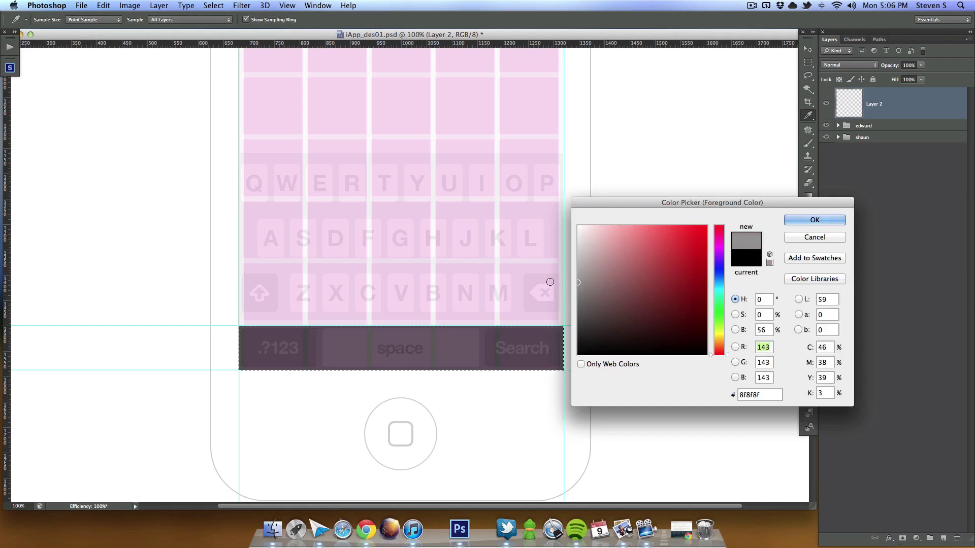
click(814, 220)
key(m)
key(alt+BackSpace)
key(ctrl+d)
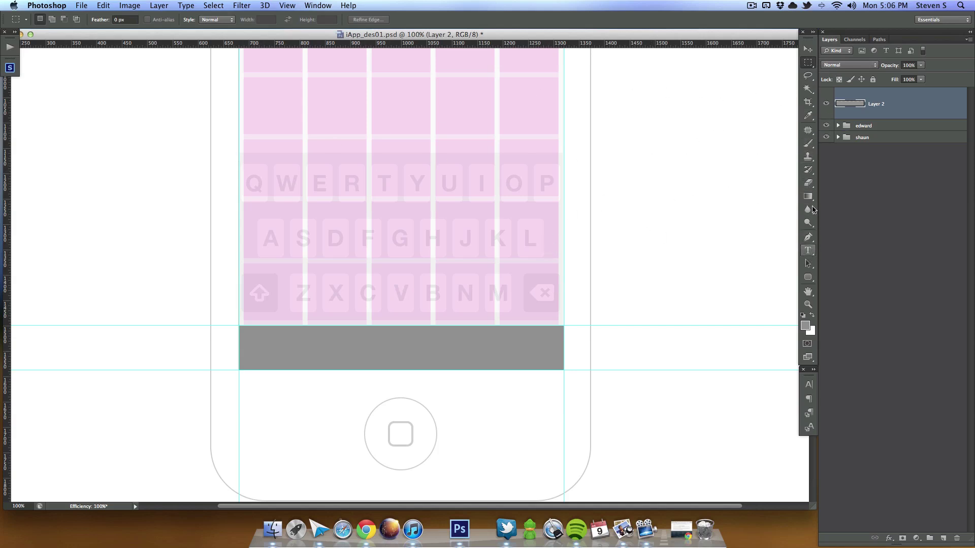
Step: On a new layer, pencil a vertical divider line across the bar and shift it left
click(815, 142)
click(855, 150)
click(943, 538)
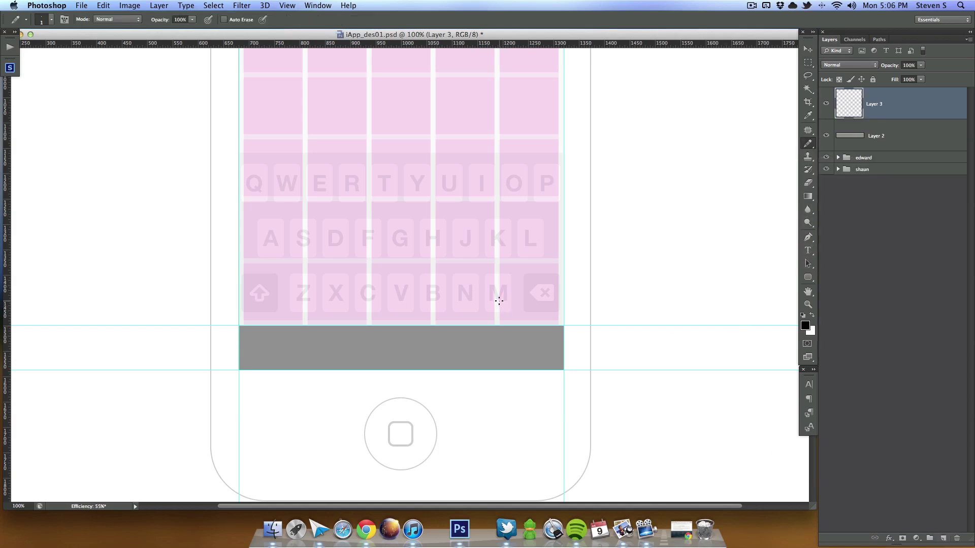
drag(498, 300, 499, 405)
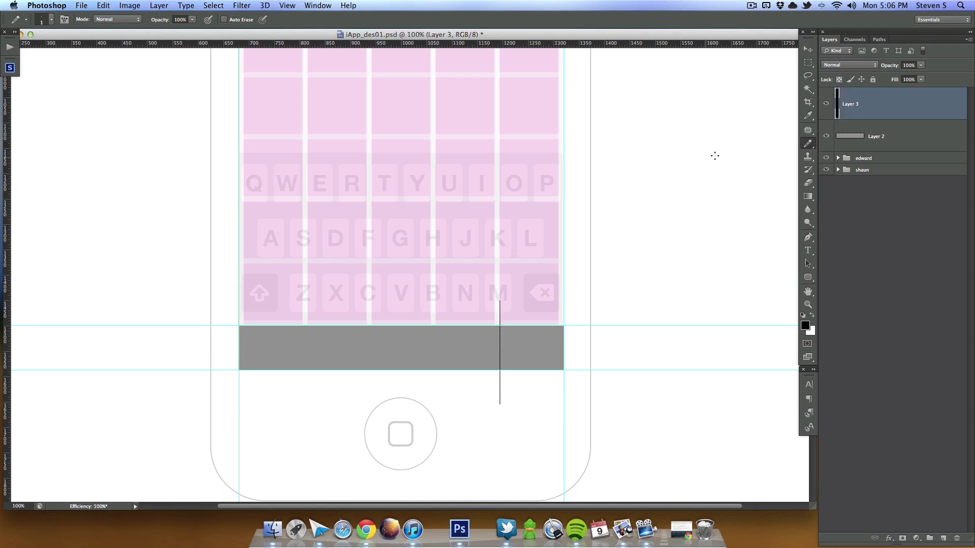
key(v)
drag(524, 348, 315, 341)
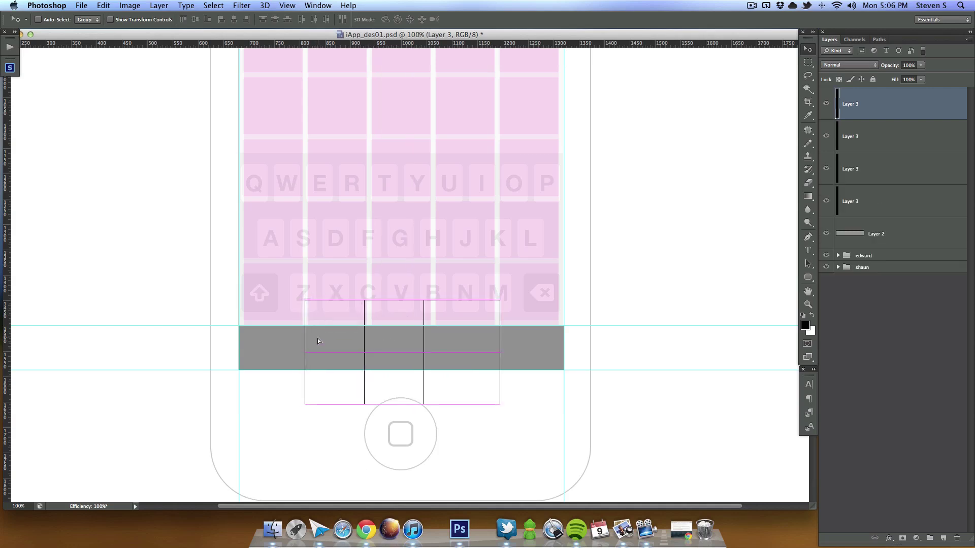
Step: Place copies of the divider line at the bar's left and right edges, making six lines
shift+click(901, 195)
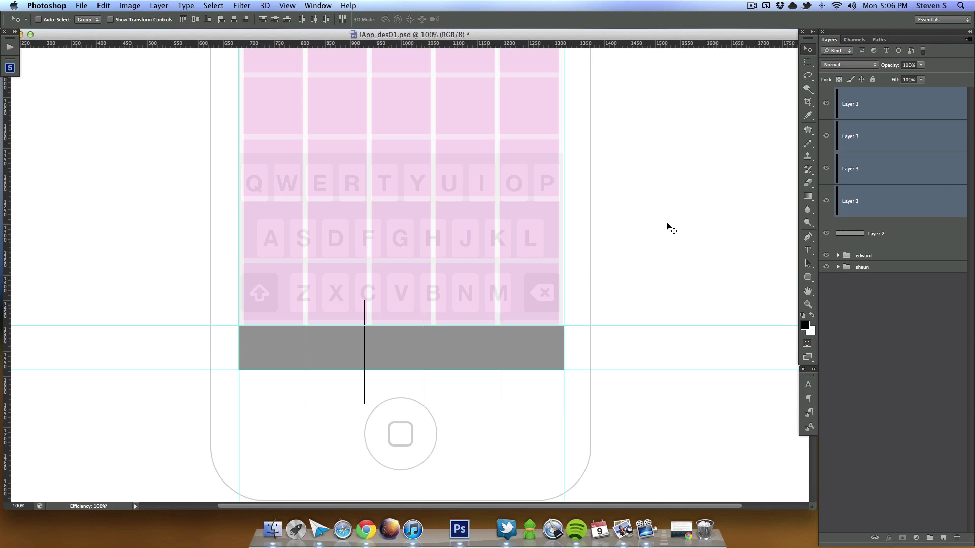
click(902, 112)
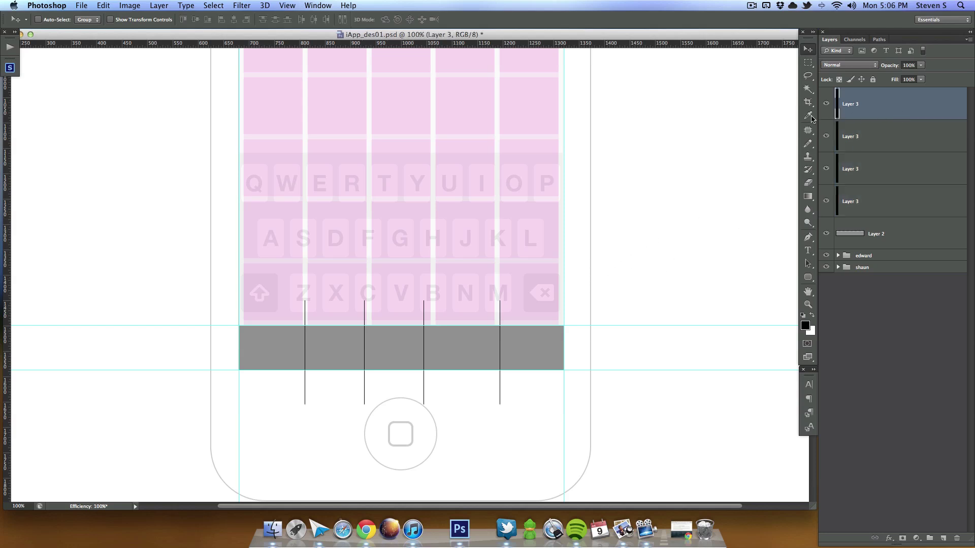
click(825, 105)
click(826, 107)
drag(342, 358, 276, 359)
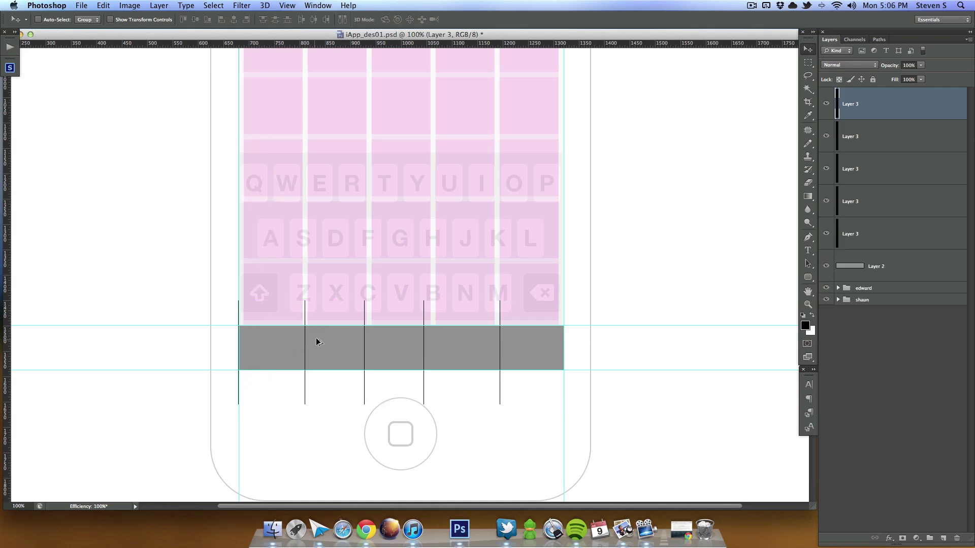
click(889, 227)
drag(857, 237, 866, 252)
mouse_move(562, 370)
mouse_down()
mouse_move(594, 370)
mouse_move(564, 370)
mouse_move(560, 353)
mouse_up()
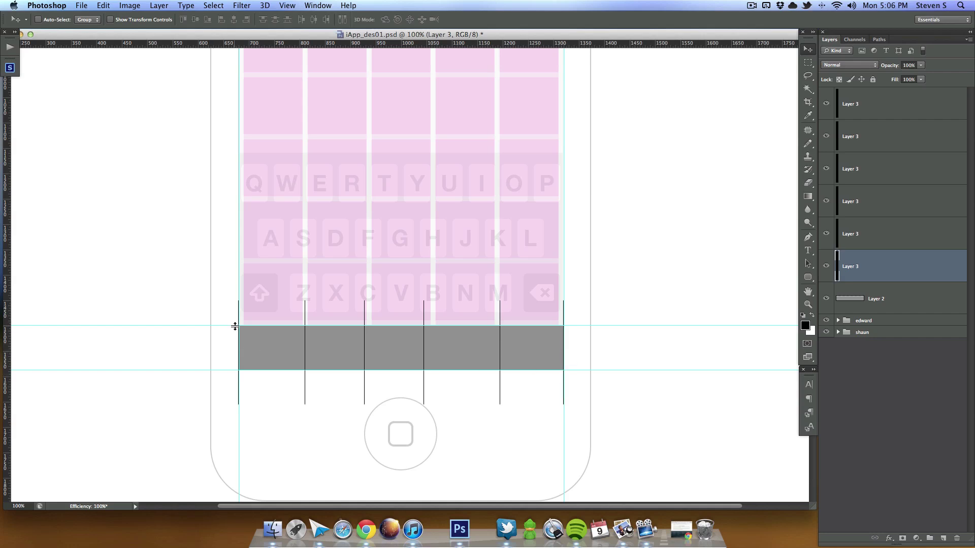
Step: Distribute the six lines evenly across the bar and delete the two edge lines
shift+click(900, 112)
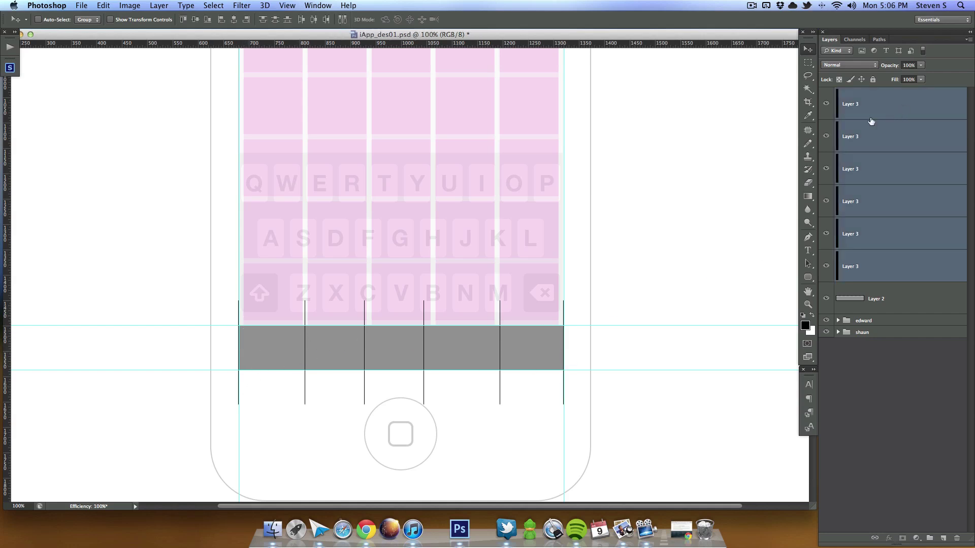
click(313, 21)
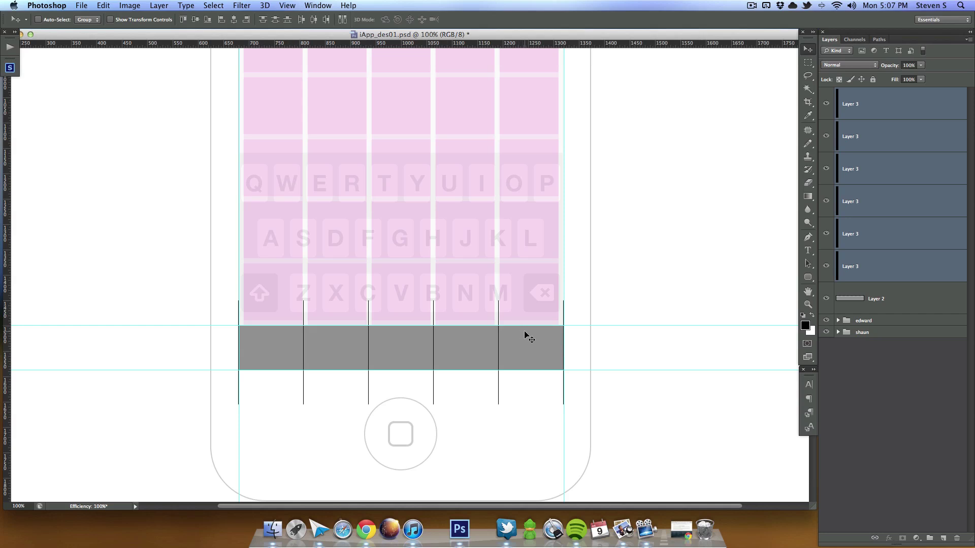
click(914, 267)
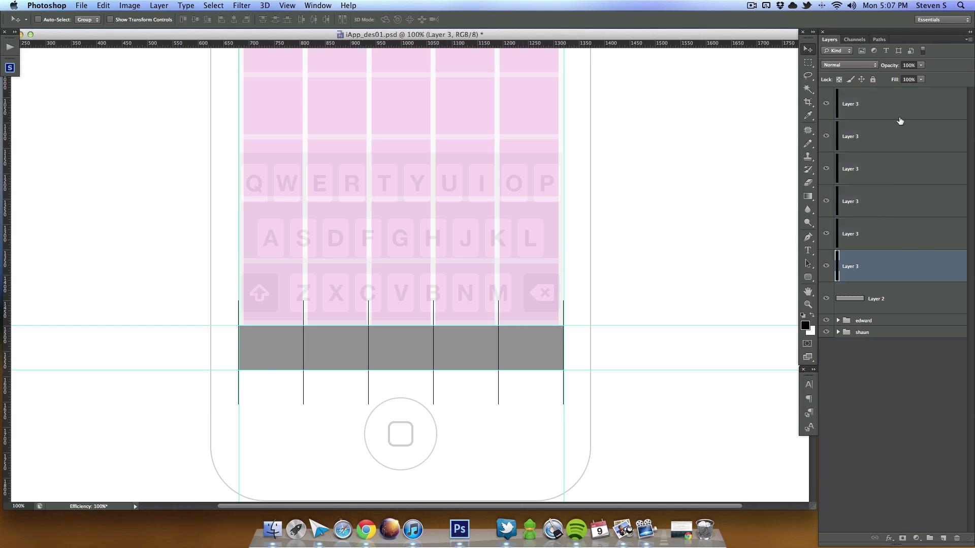
super+click(899, 118)
drag(910, 266, 958, 537)
Step: Merge the four remaining dividers into one layer and scale them to the bar's height
shift+click(906, 196)
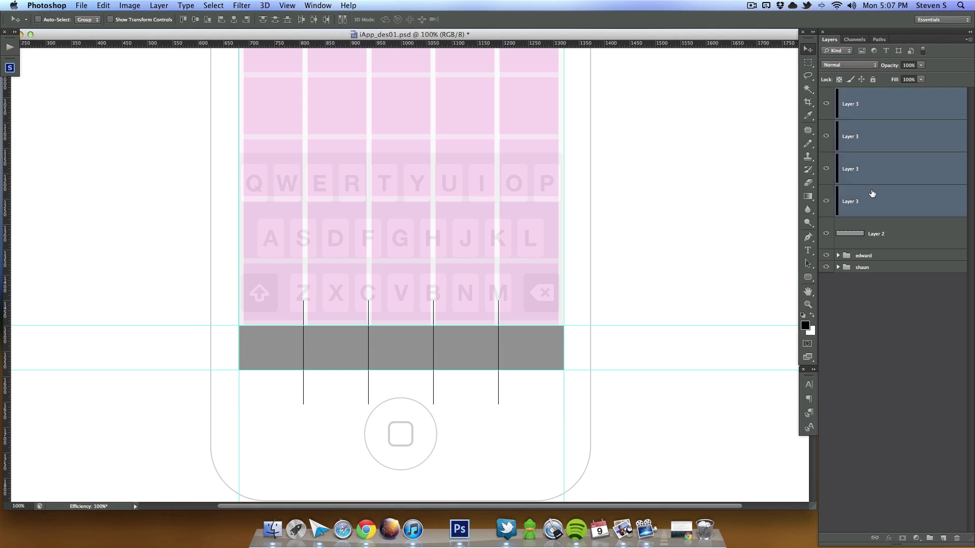
key(super+e)
key(super+t)
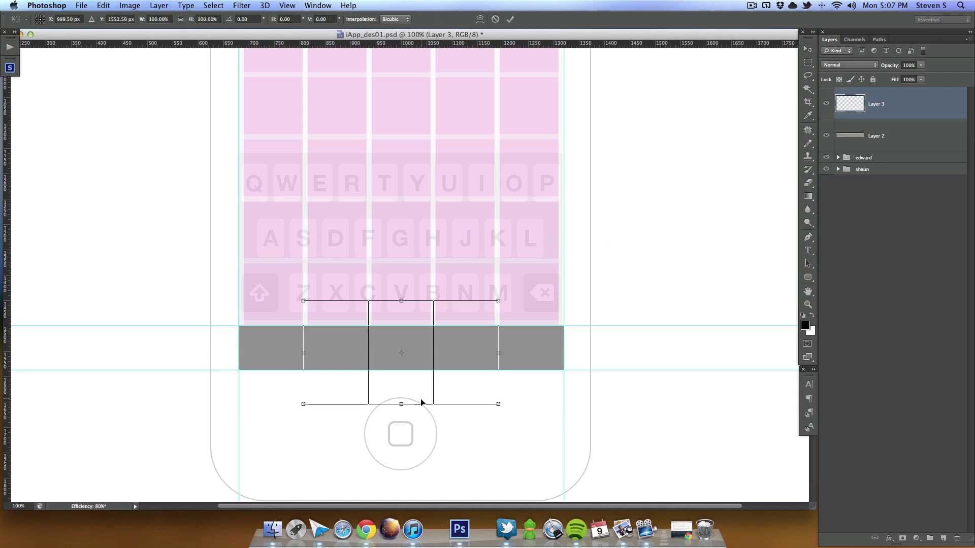
drag(401, 404, 401, 370)
click(509, 19)
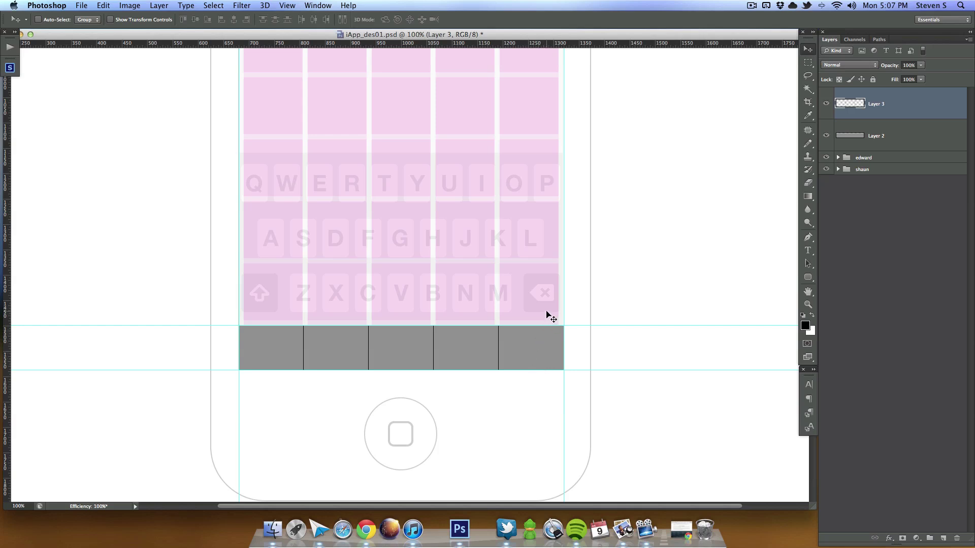
Step: Create a new layer for the icons and set up a white hard pencil
drag(516, 208, 493, 299)
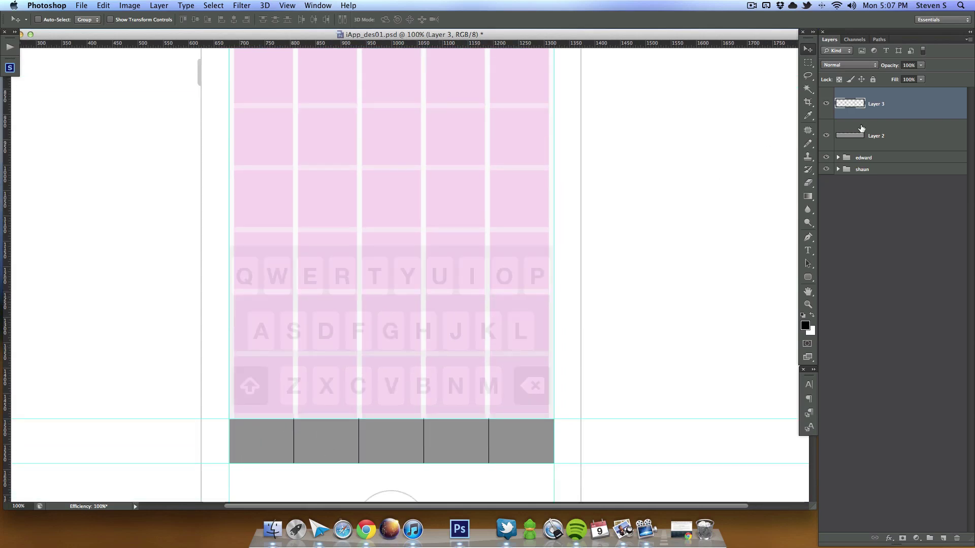
click(942, 539)
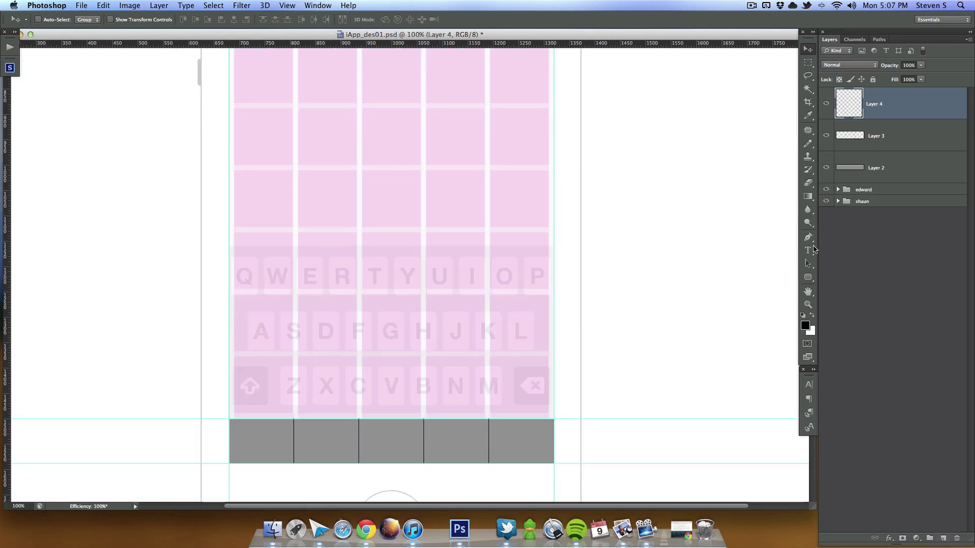
click(808, 144)
key(x)
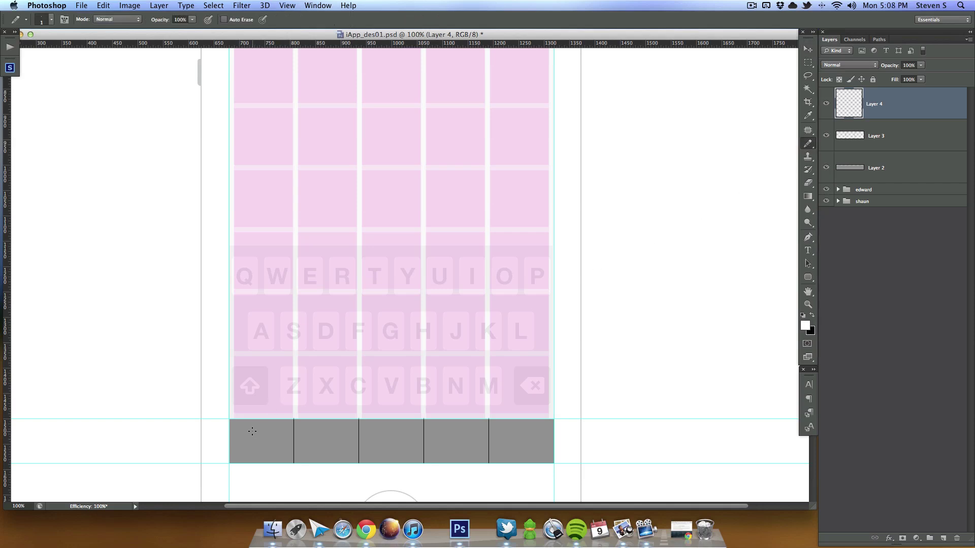
click(253, 435)
key(super+z)
Step: Sketch spiral, speech bubble, circled arrow, shirt and hook icons in the five tab cells
drag(260, 450, 273, 440)
drag(312, 446, 314, 432)
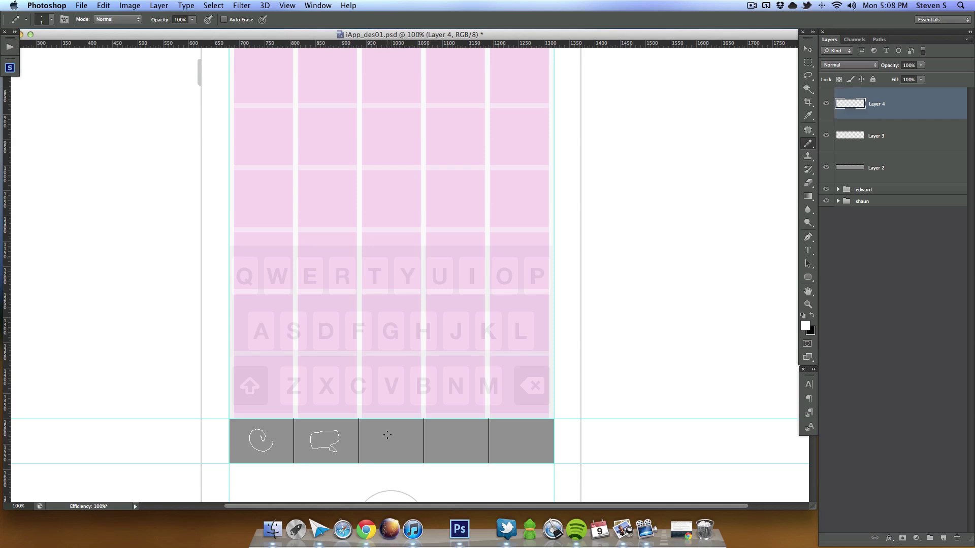
drag(387, 436, 398, 447)
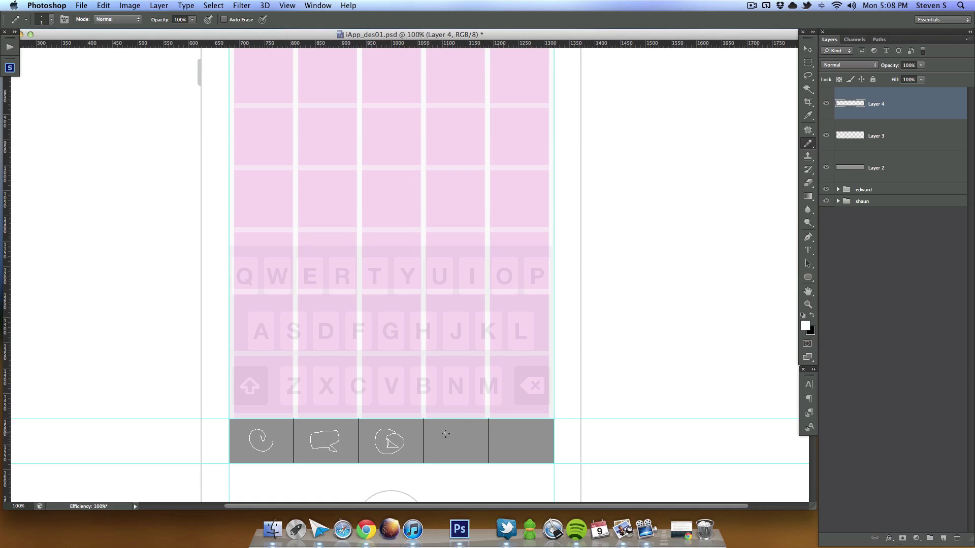
drag(447, 435, 455, 454)
drag(514, 424, 516, 426)
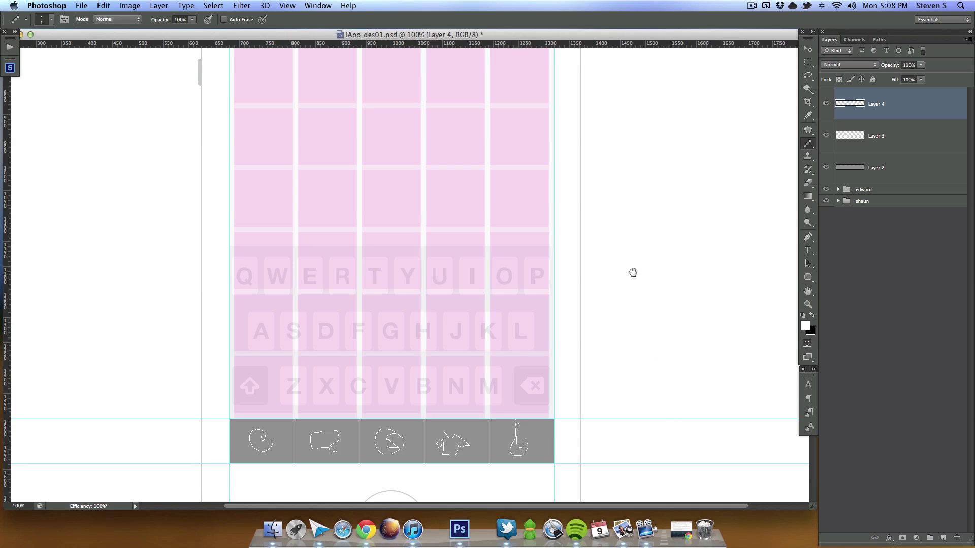
scroll(631, 327, up, 3)
scroll(611, 373, down, 2)
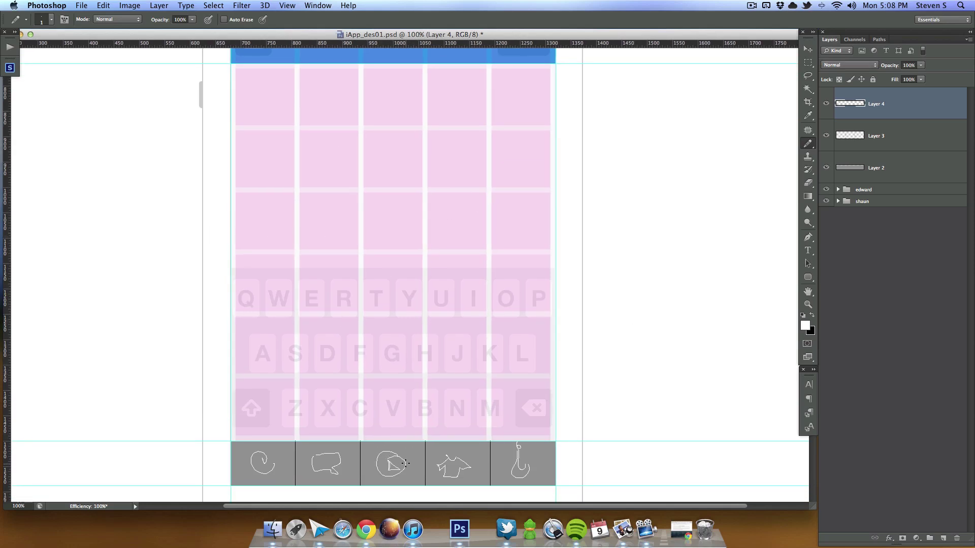
Step: On a new layer, draw a black horizontal line and duplicate it up the list area
click(943, 538)
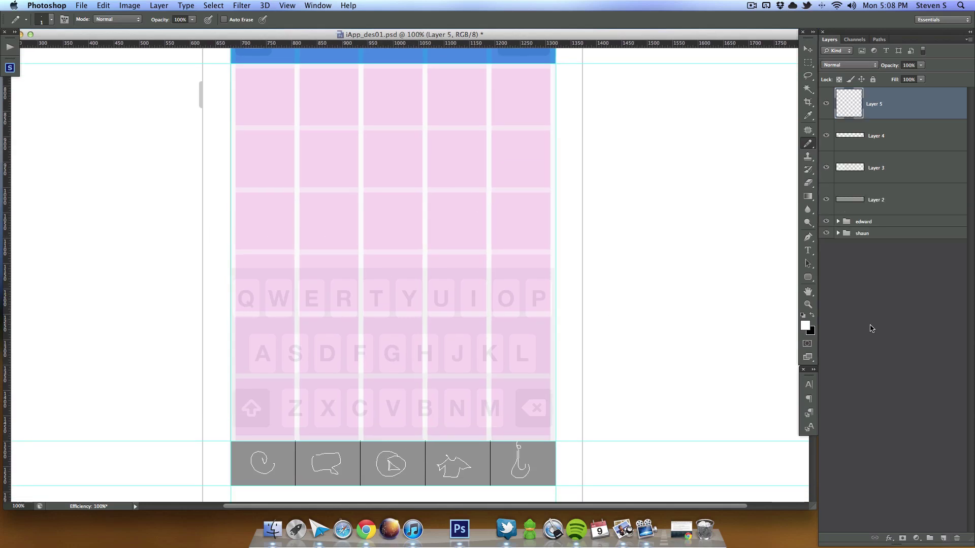
key(x)
click(807, 49)
drag(477, 442, 485, 268)
drag(489, 209, 493, 132)
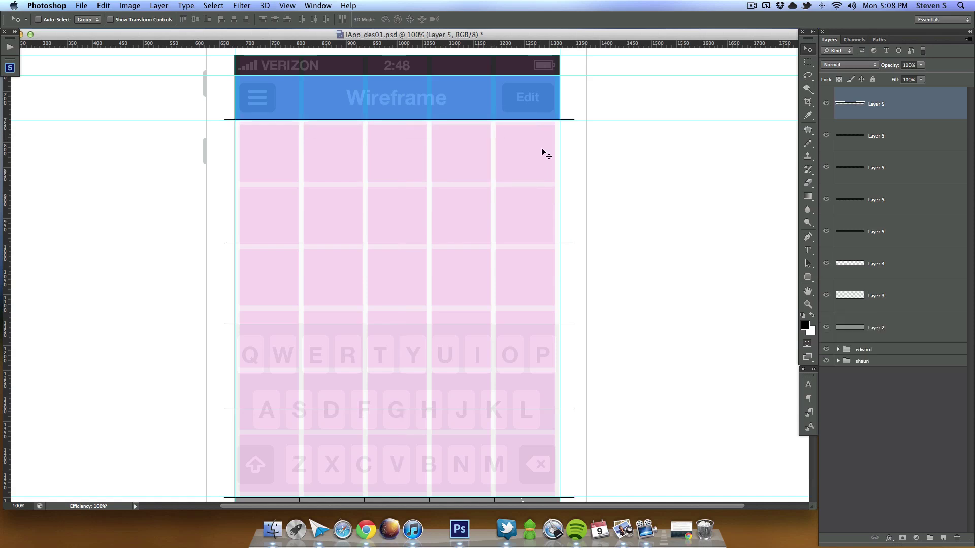
Step: Distribute the five lines evenly and narrow them to the phone screen's width
shift+click(912, 238)
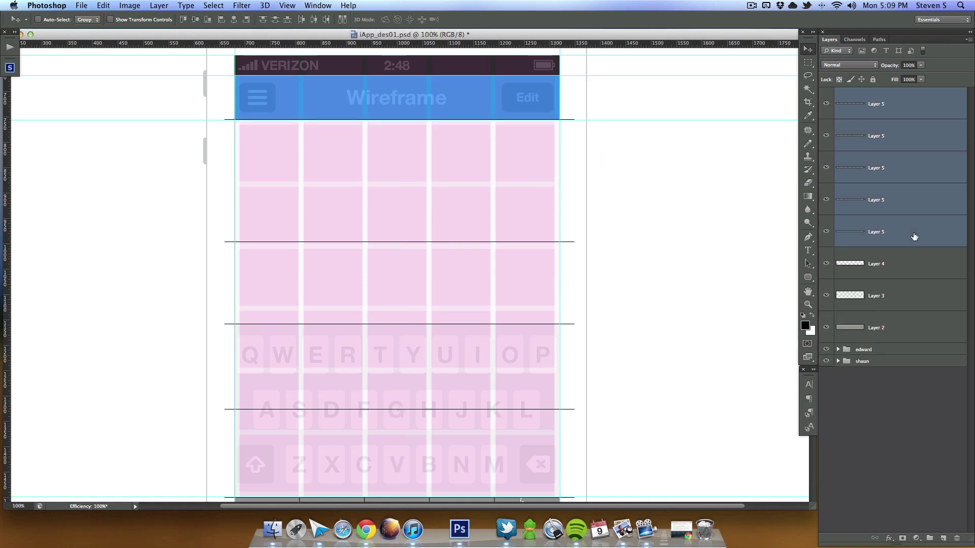
click(275, 20)
drag(496, 334, 498, 309)
key(ctrl+t)
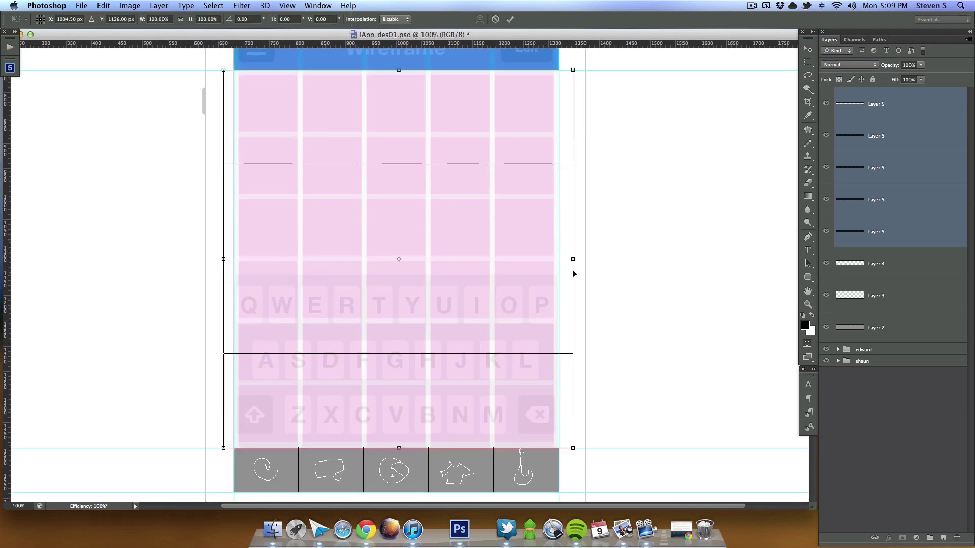
drag(573, 259, 558, 258)
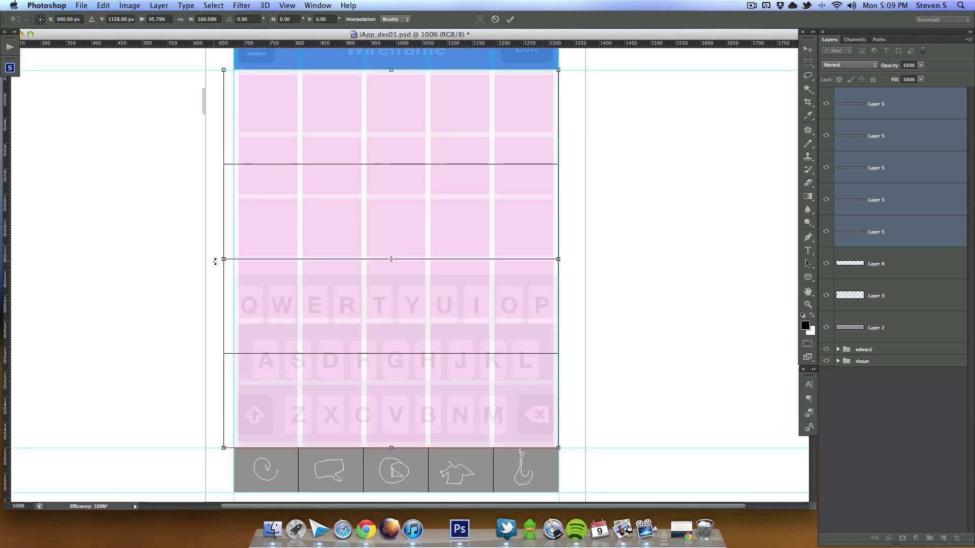
drag(224, 259, 233, 259)
click(510, 18)
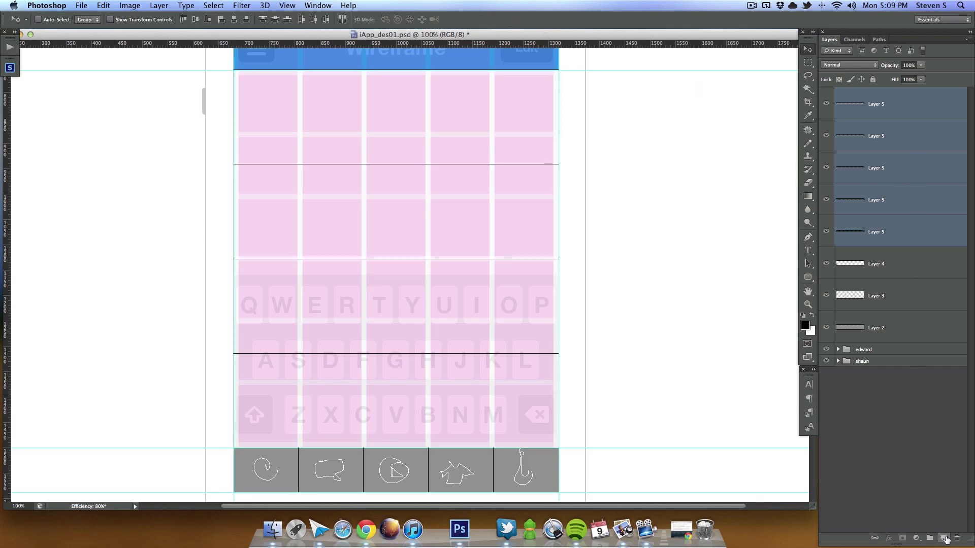
Step: On a new layer, pencil a vertical divider down the list area
click(943, 537)
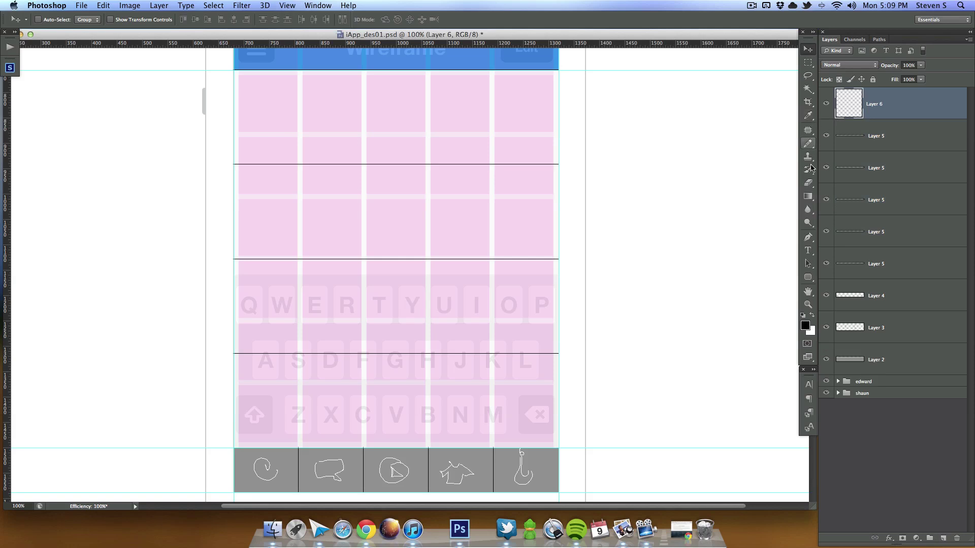
click(808, 144)
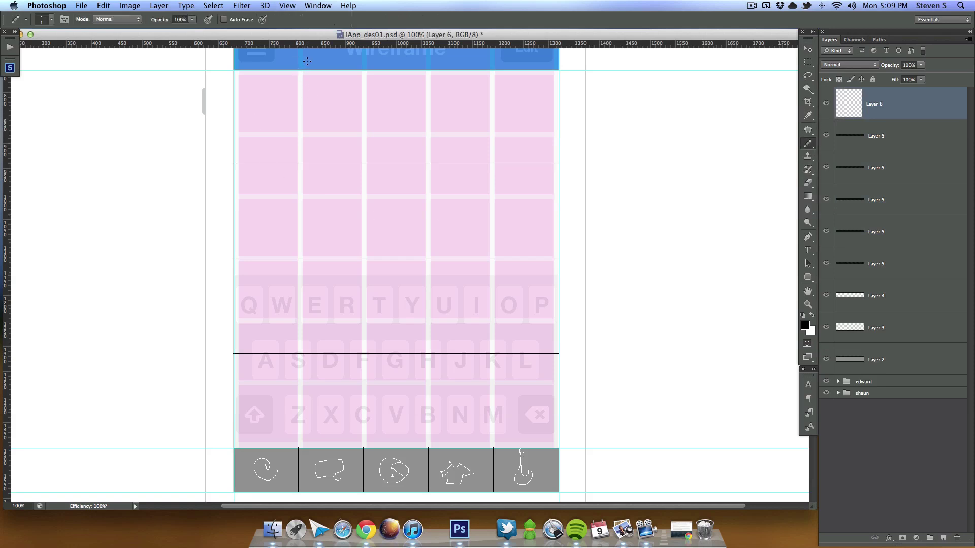
mouse_move(315, 63)
mouse_down()
mouse_move(336, 286)
mouse_move(327, 416)
mouse_up()
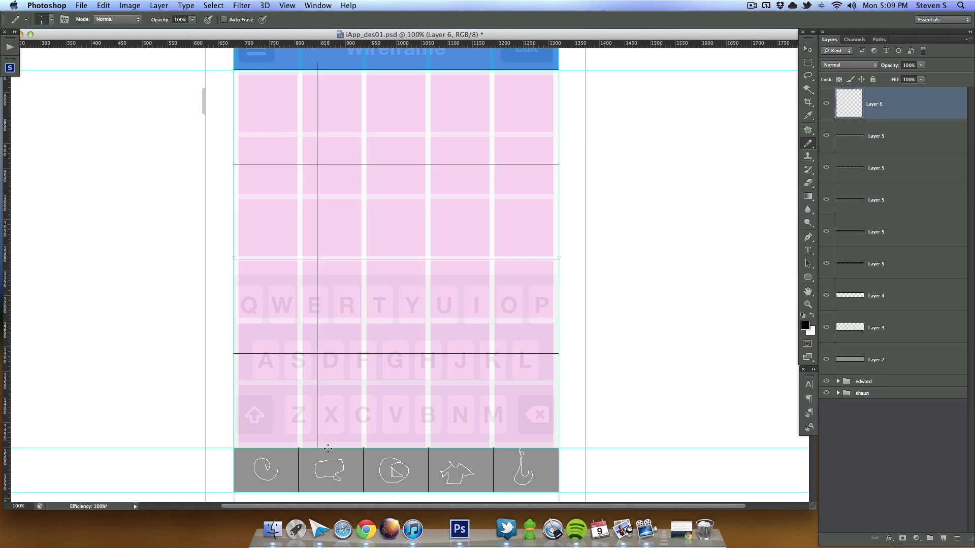
click(808, 64)
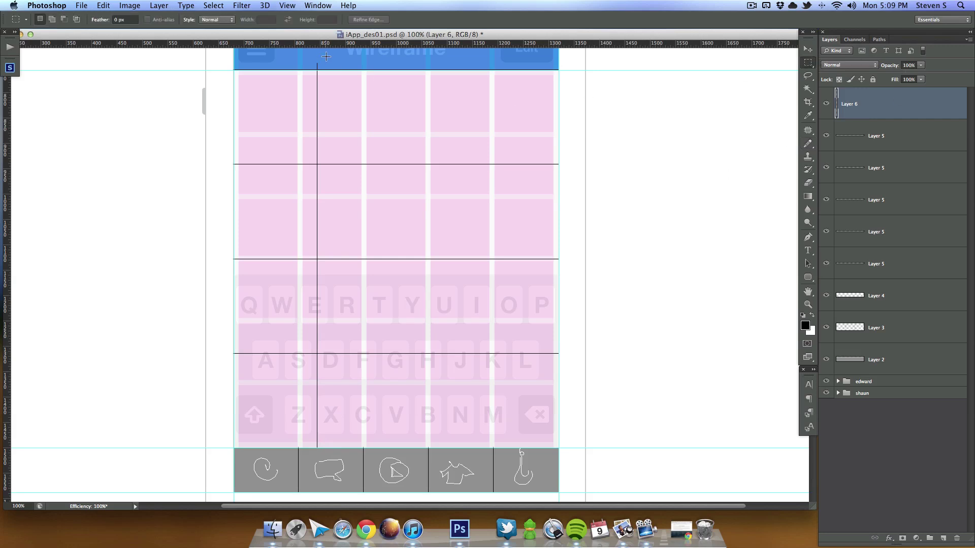
drag(327, 57, 284, 71)
key(super+shift+i)
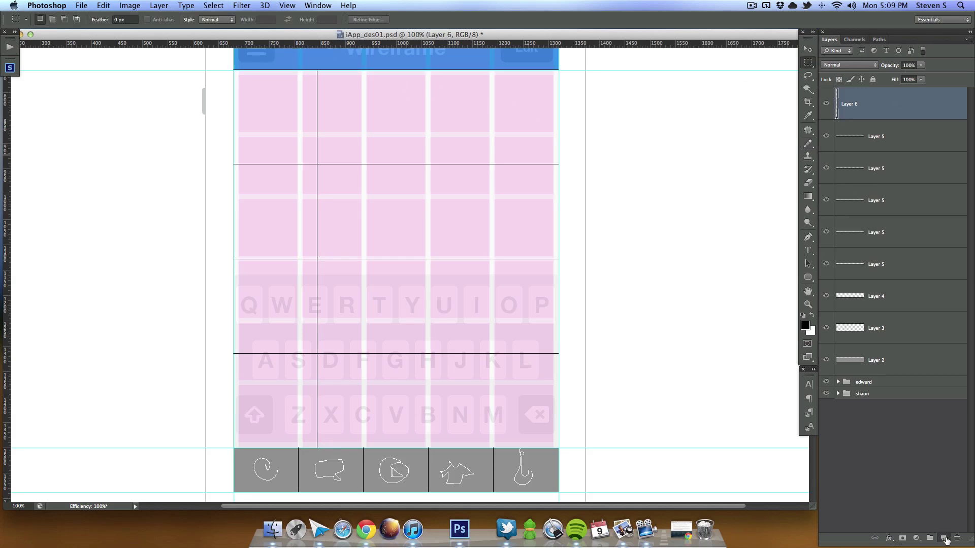
Step: On another new layer, fill a square in the first pod with grey #7d7d7d
click(943, 538)
drag(249, 83, 320, 155)
drag(300, 133, 297, 136)
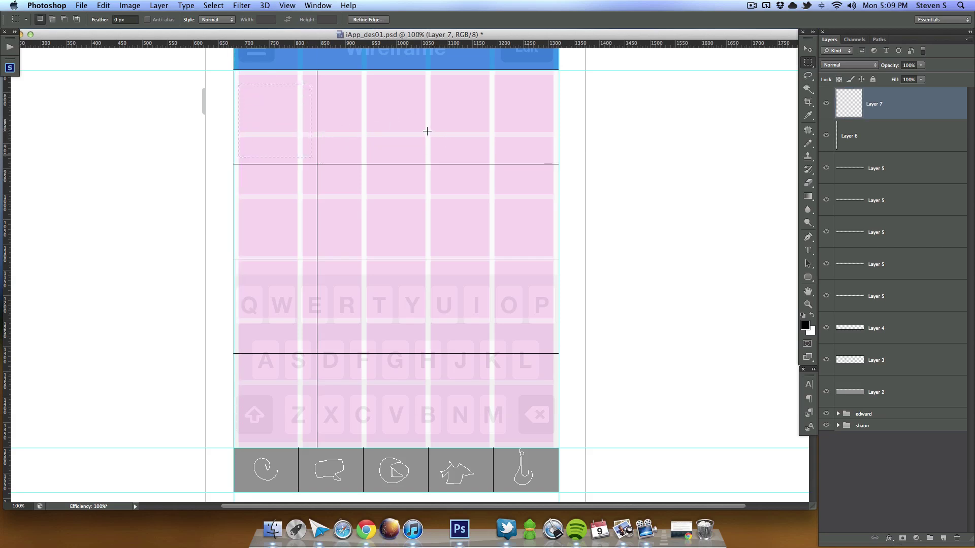
click(805, 327)
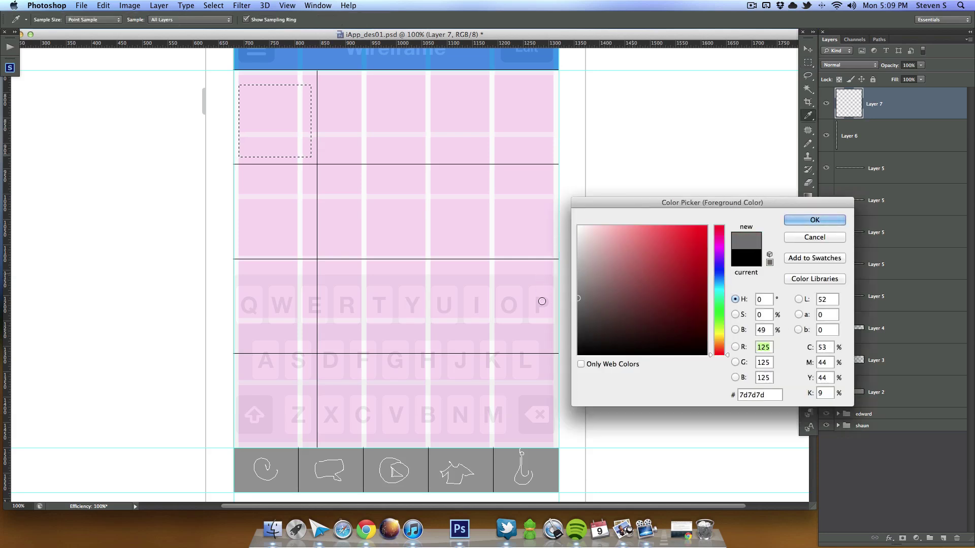
click(817, 220)
key(alt+BackSpace)
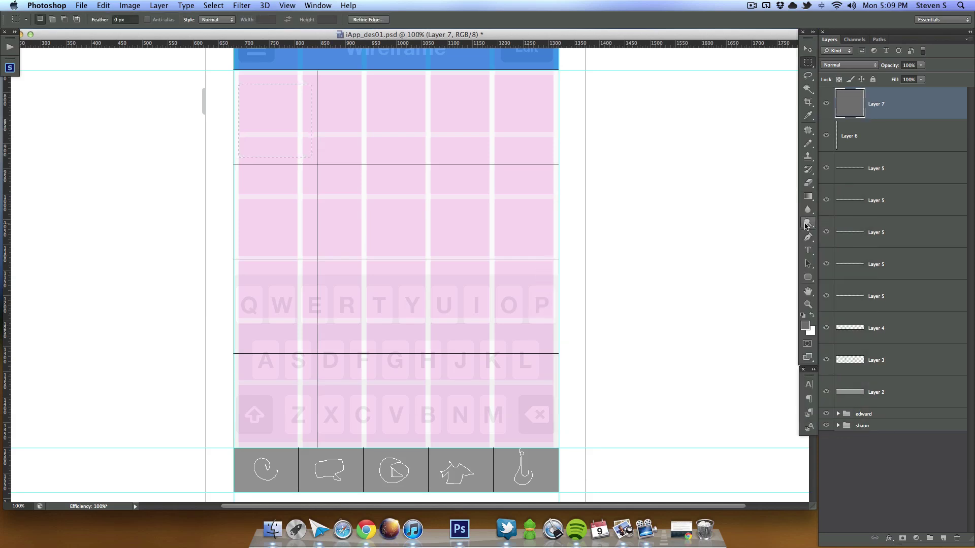
key(super+d)
Step: Try copying the grey square into the second and third pods, then remove the copies
key(v)
drag(331, 153, 329, 242)
drag(324, 202, 327, 293)
key(BackSpace)
key(BackSpace)
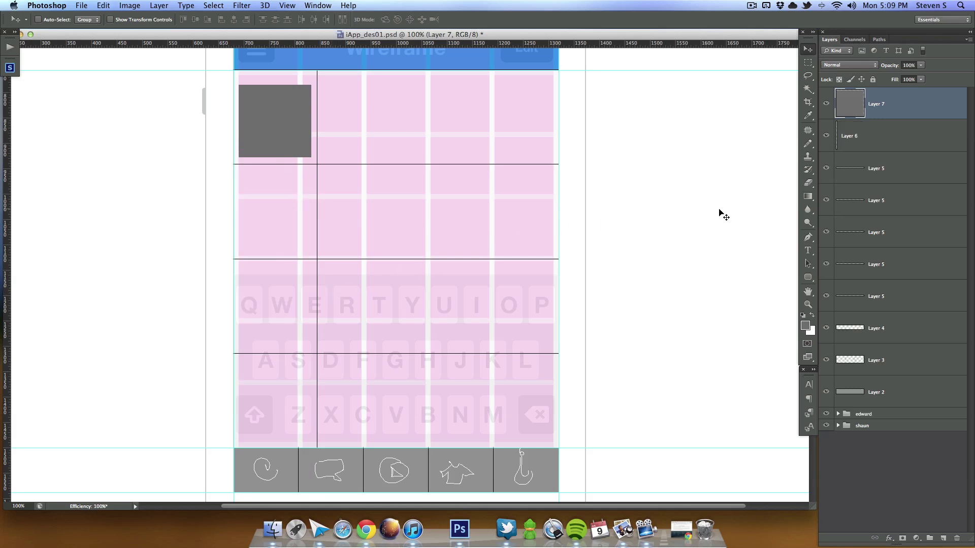
Step: Set the text colour to grey 727272 and draw a text box beside the grey square
click(947, 539)
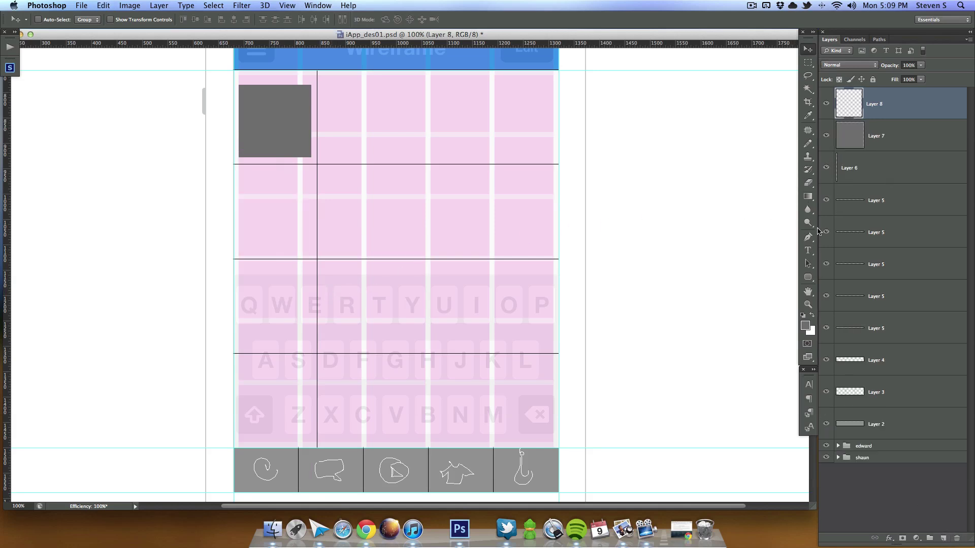
click(806, 251)
key(d)
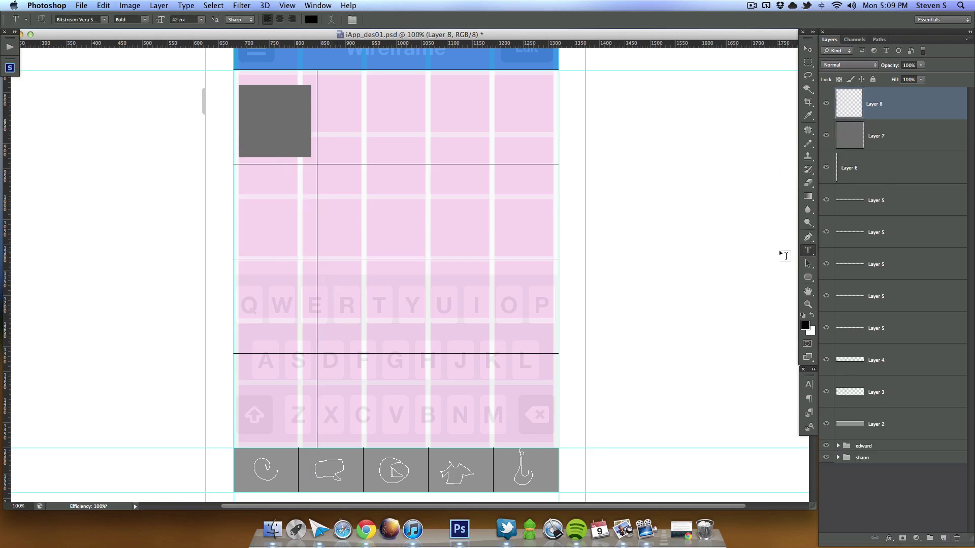
click(806, 327)
click(584, 283)
click(809, 218)
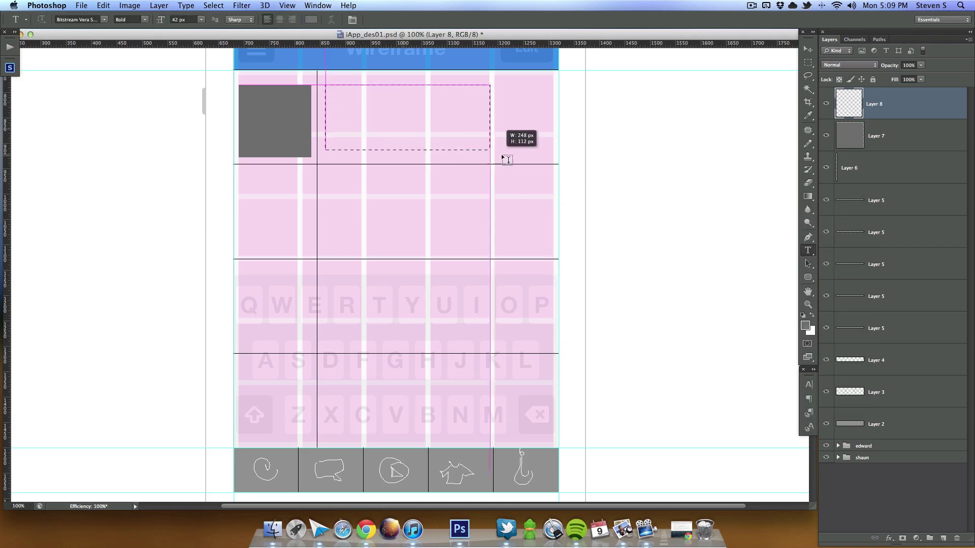
drag(511, 159, 550, 160)
Step: Type 'SAMPLE TITLE' in Helvetica and reduce it to 34 px
click(92, 19)
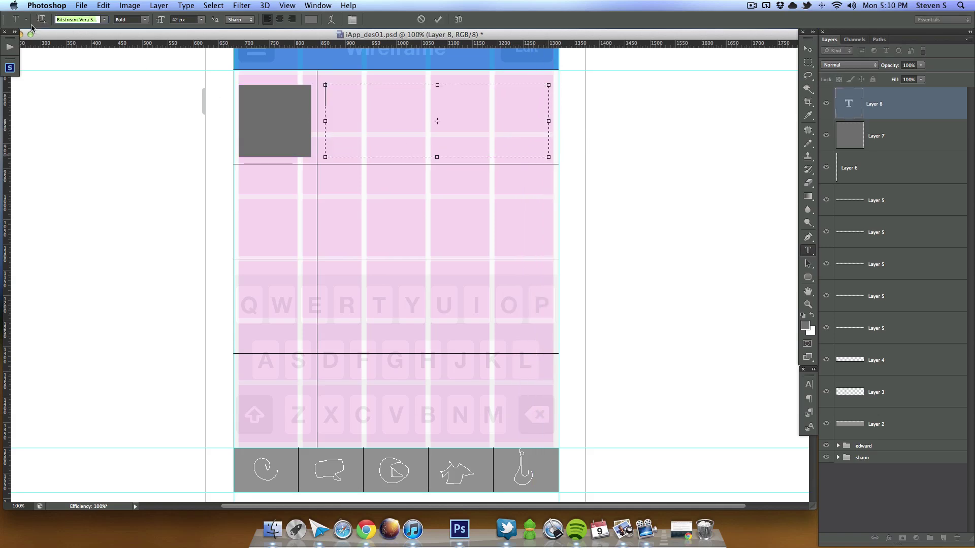
text(E)
text(Helvetica)
key(Return)
text(SAMPE)
key(BackSpace)
text(LE )
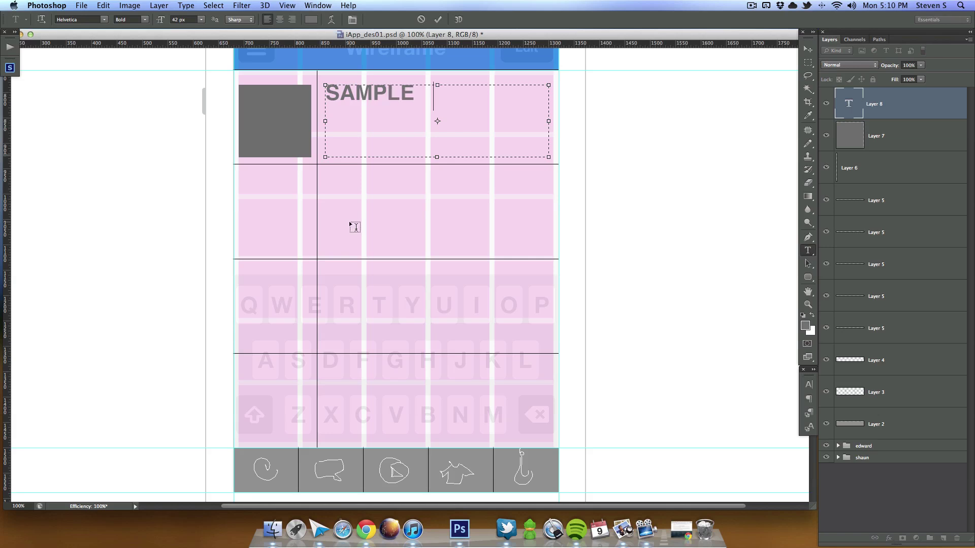
text(TITLE)
key(super+a)
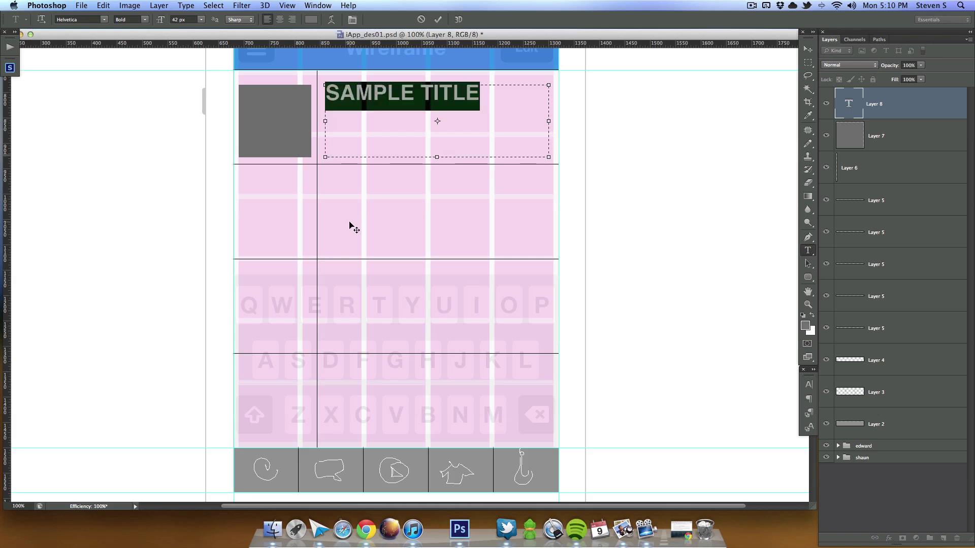
click(191, 21)
key(Down)
key(Down)
key(Down)
key(Down)
key(Down)
key(Down)
key(Down)
key(Down)
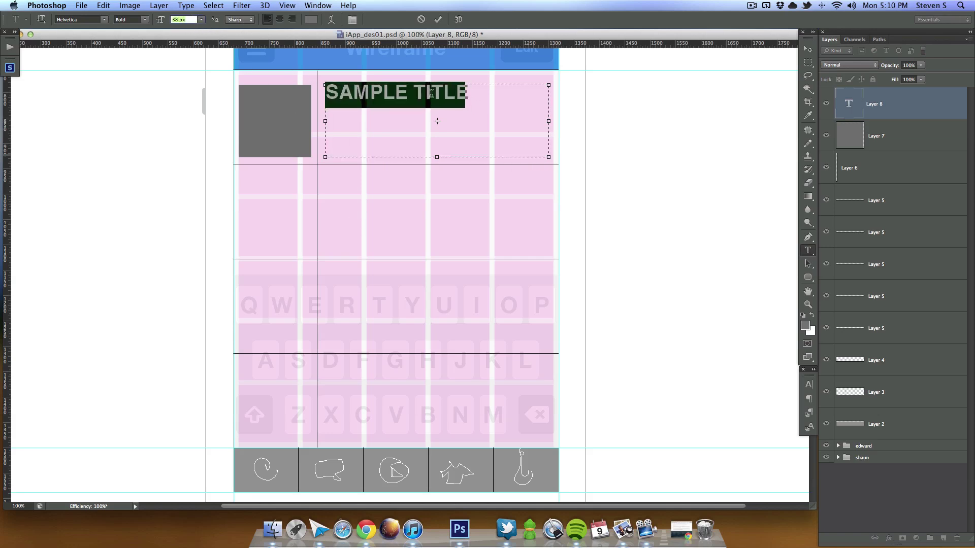
Step: Type the body text 'Just some text that goes here on a second line' below the title
click(461, 90)
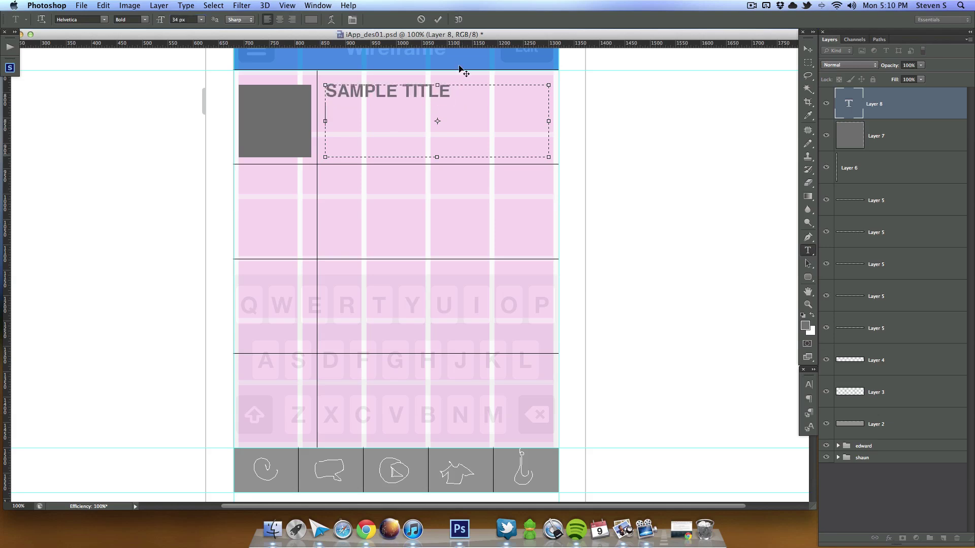
click(808, 384)
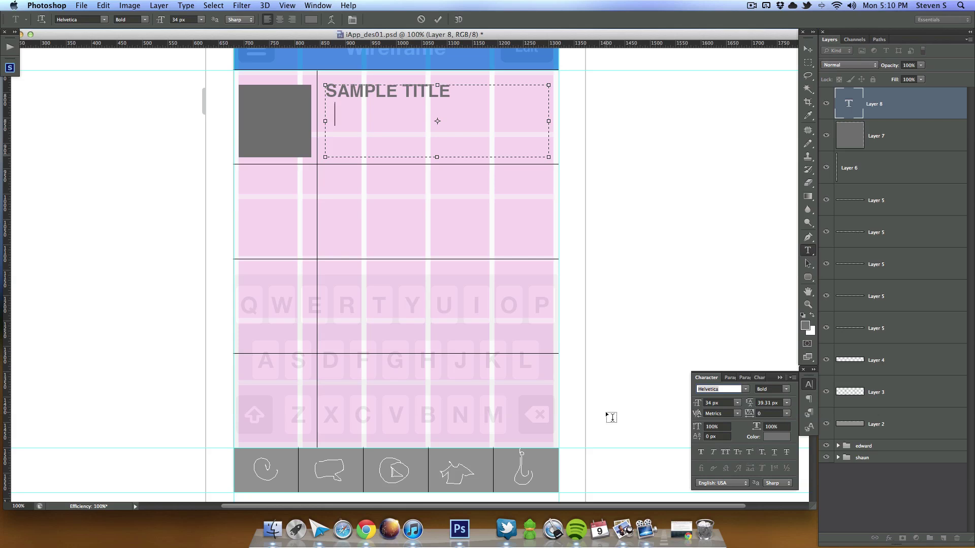
text(Just some text that goes here    )
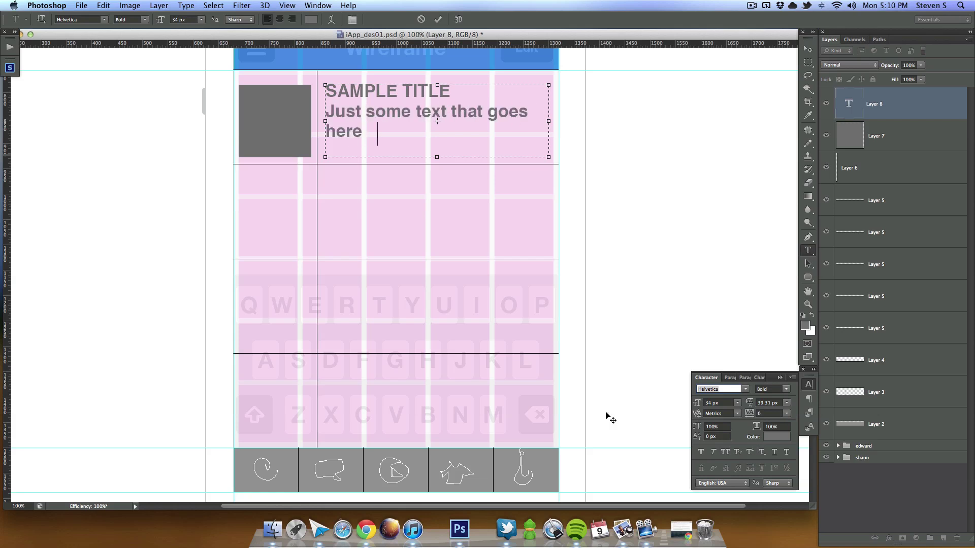
text(n a s)
key(BackSpace)
key(BackSpace)
key(BackSpace)
key(BackSpace)
key(BackSpace)
key(BackSpace)
text(a second line)
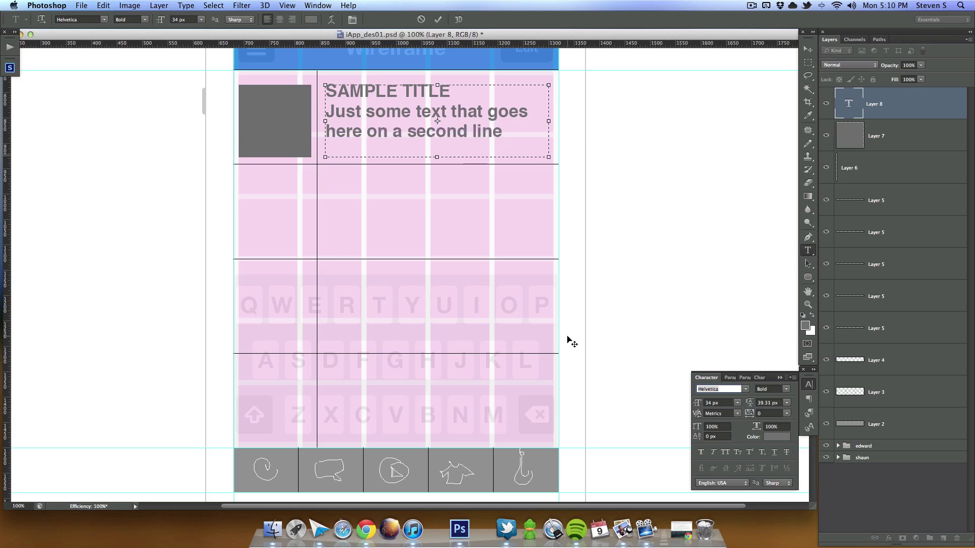
Step: Set the body text to 30 px Regular and commit the text layer
drag(504, 133, 328, 109)
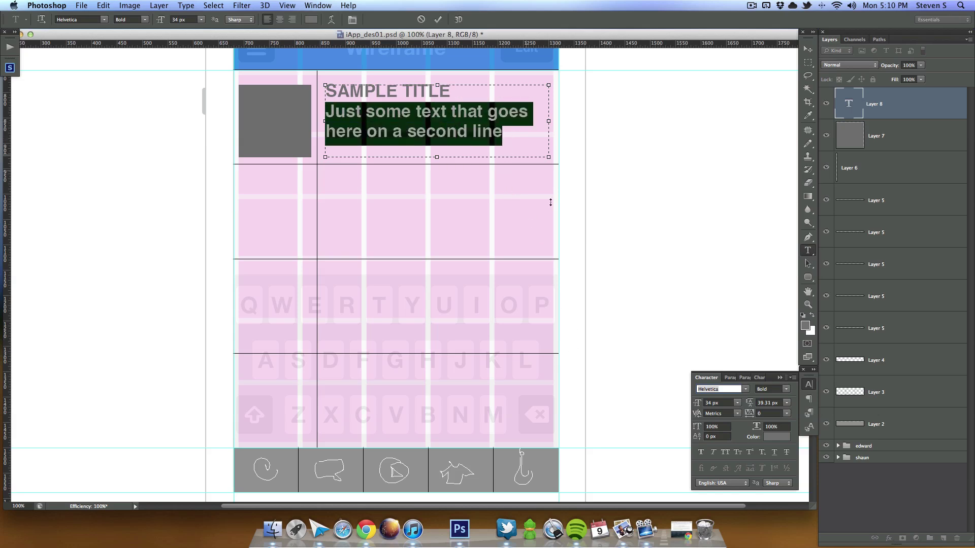
click(719, 402)
key(Down)
key(Down)
key(Down)
key(Down)
key(Down)
key(Down)
key(Down)
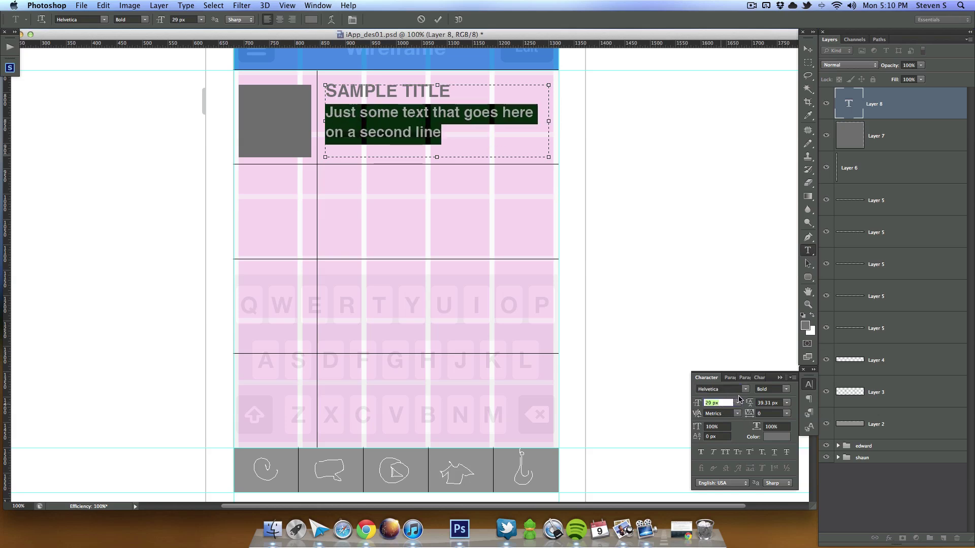
key(Down)
key(Down)
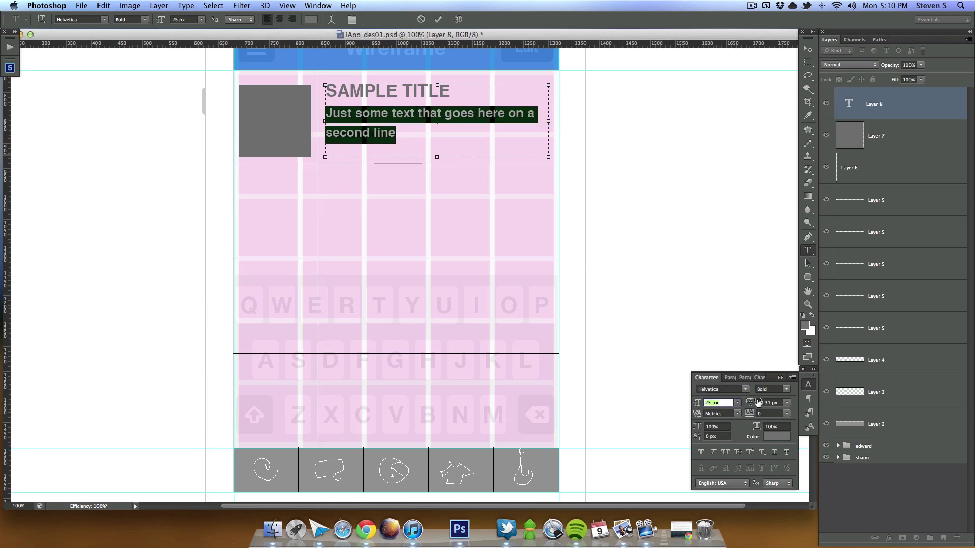
click(770, 389)
click(767, 397)
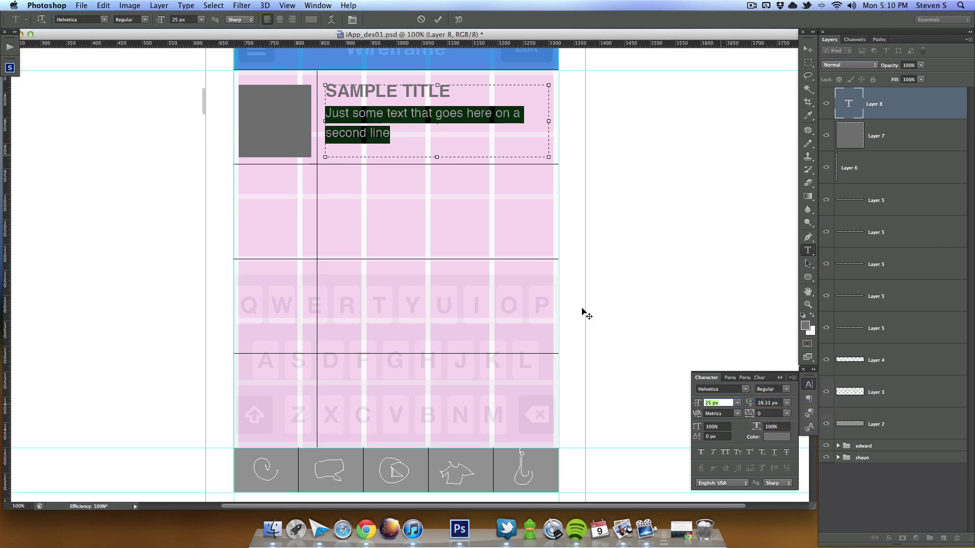
key(Up)
key(Up)
key(Up)
key(Up)
key(Up)
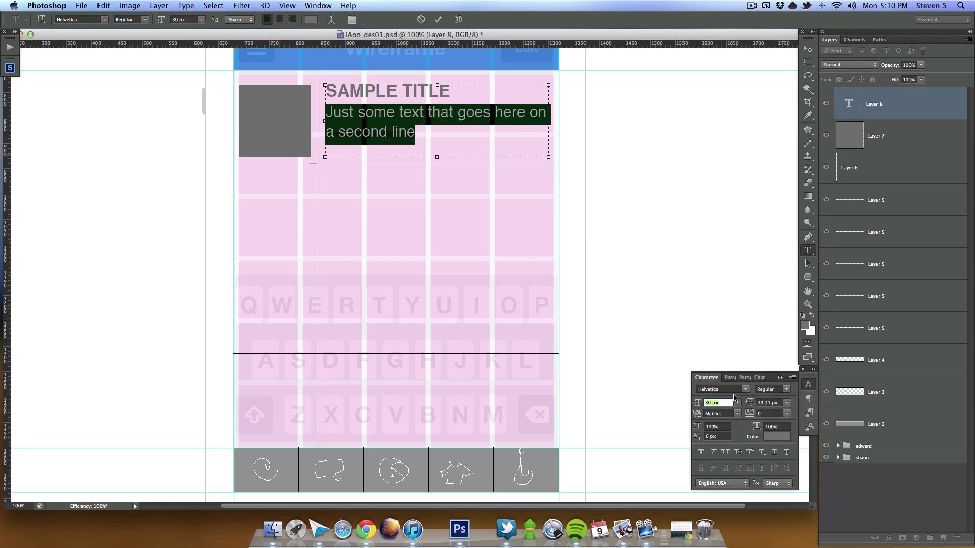
click(496, 135)
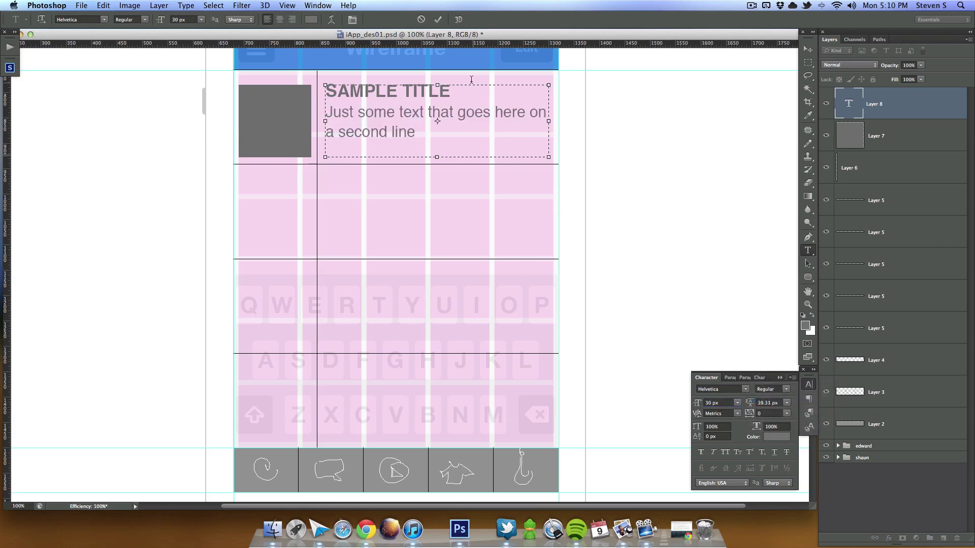
click(439, 20)
Step: Nudge the text down, group it with the grey square, and name the group 'pod 1'
scroll(502, 203, up, 4)
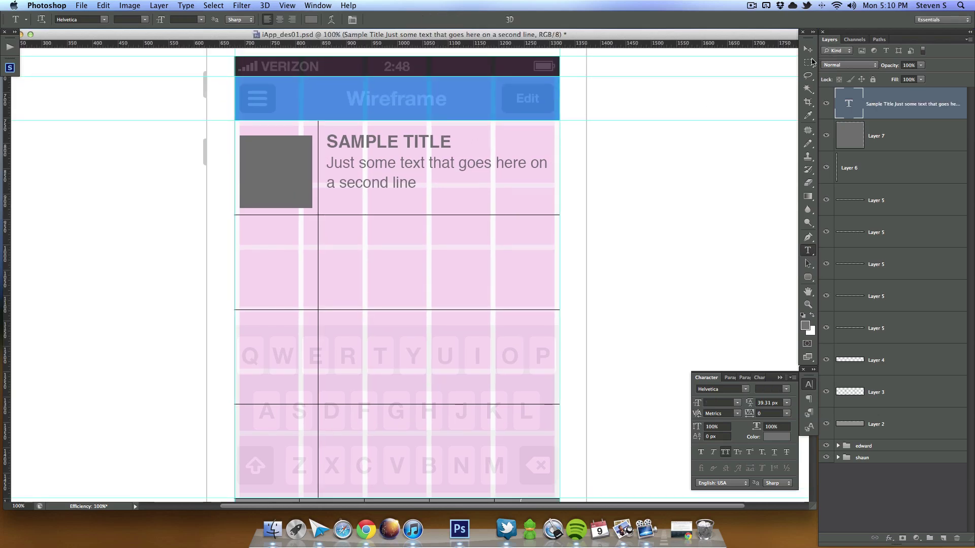
click(807, 49)
key(Down)
key(Down)
key(Down)
key(Down)
key(Down)
key(Down)
key(Down)
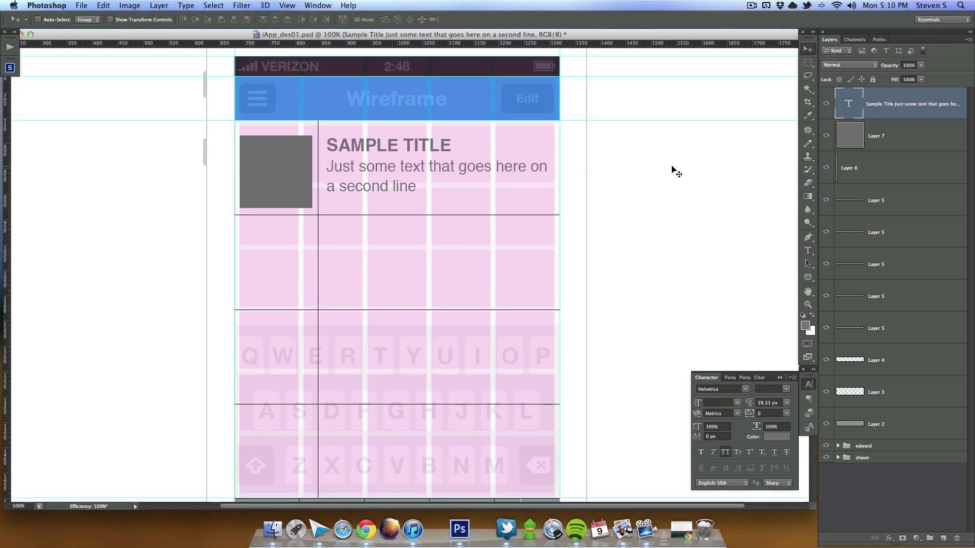
shift+click(912, 142)
key(super+g)
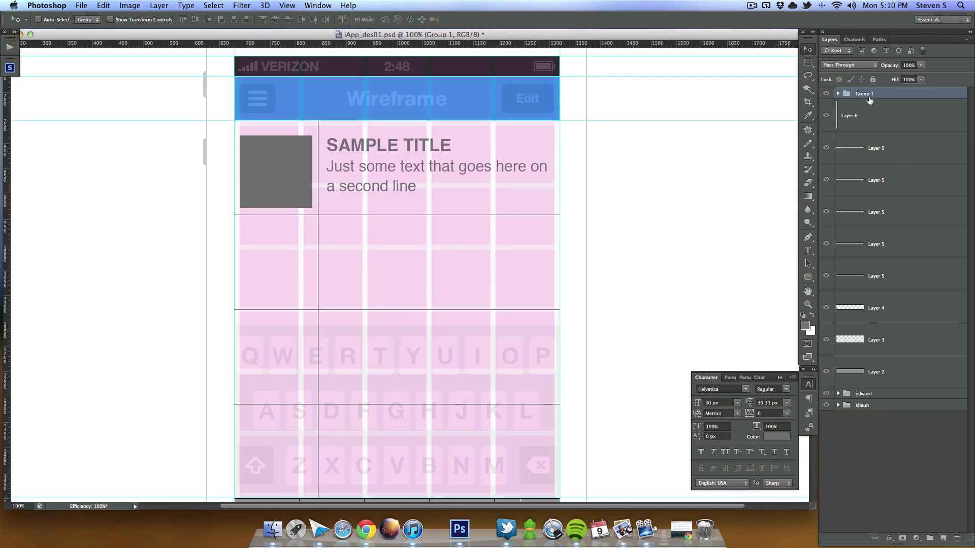
double_click(863, 94)
text(pod 1)
key(Return)
Step: Alt-drag three copies of pod 1 down the list for four pods
drag(399, 171, 425, 346)
scroll(450, 305, down, 5)
drag(446, 269, 441, 357)
drag(481, 226, 476, 360)
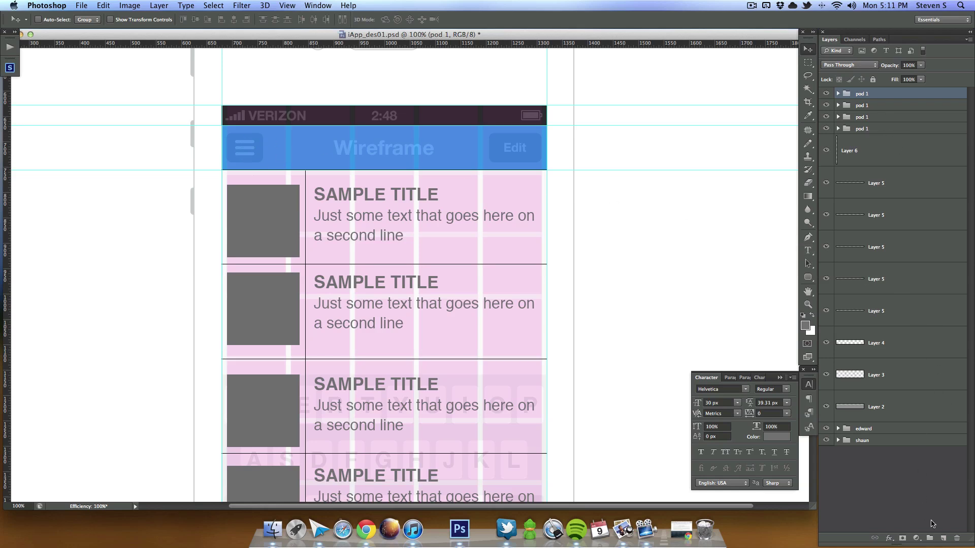
Step: Add a new layer, then group the tab bar Layers 2–4 into a group named 'tabs'
click(943, 538)
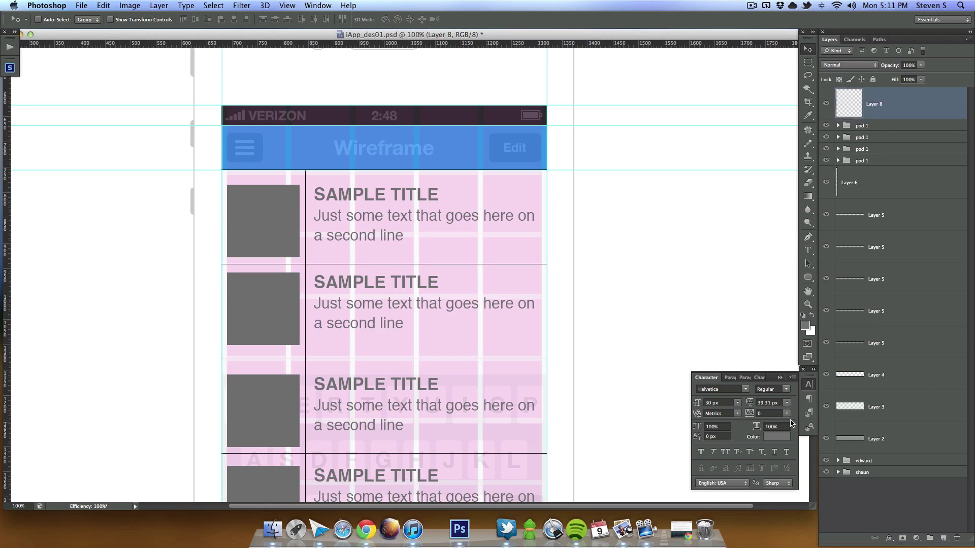
scroll(601, 391, down, 10)
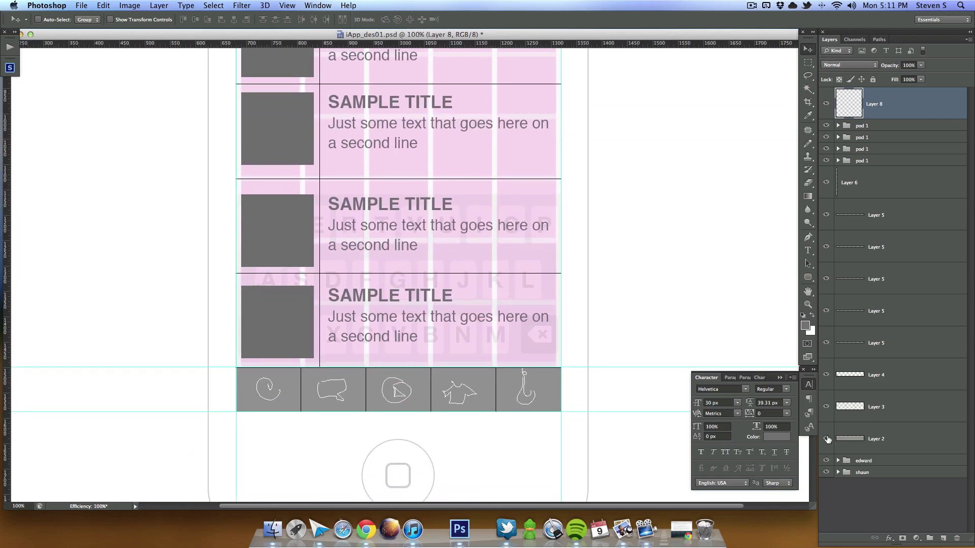
click(826, 439)
click(826, 440)
click(878, 439)
shift+click(883, 408)
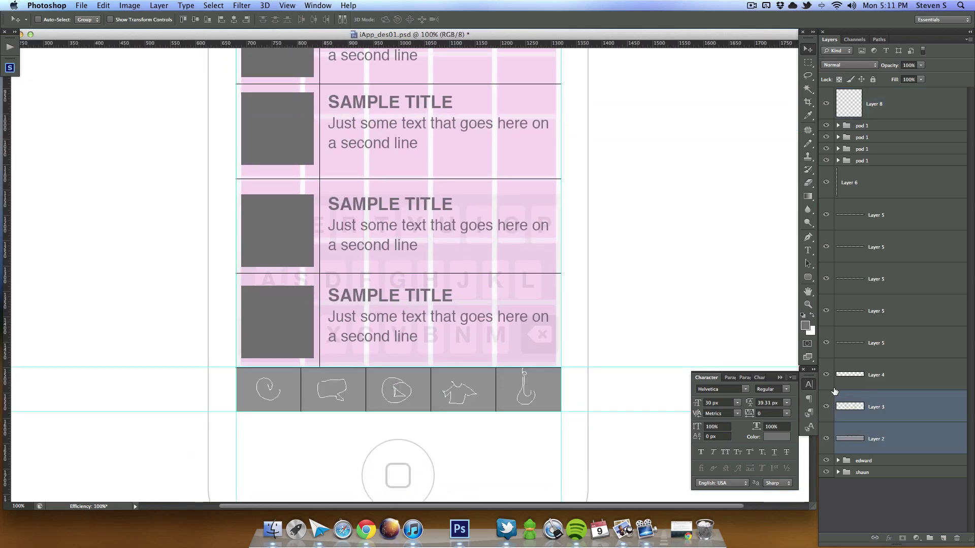
shift+click(898, 374)
key(super+g)
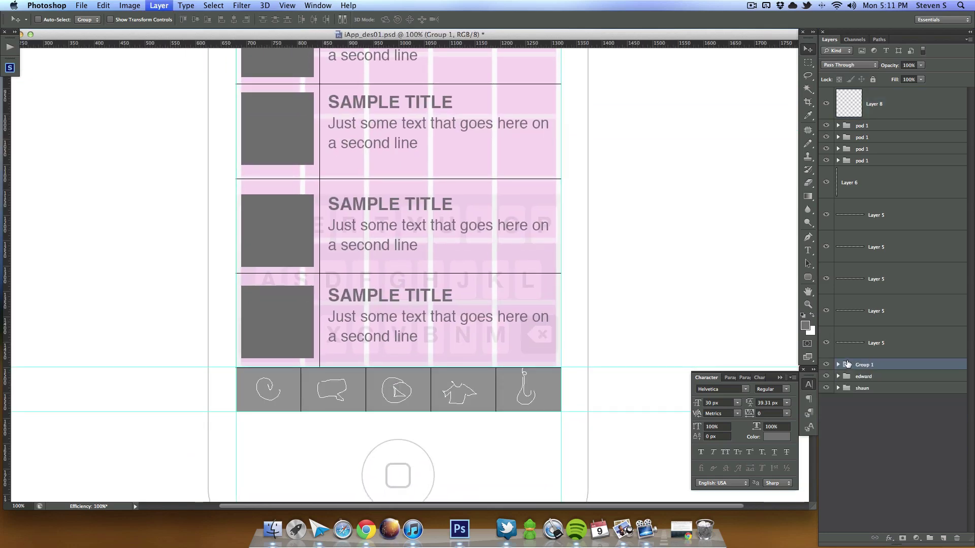
double_click(862, 365)
text(tabs)
key(Return)
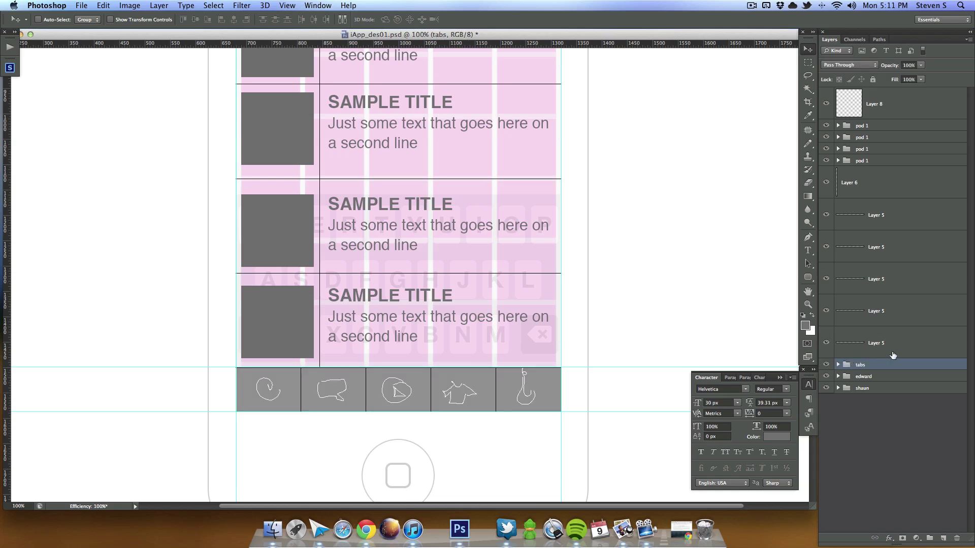
Step: Group the pods and divider layers as 'center content', then select the empty Layer 8
click(907, 345)
shift+click(889, 128)
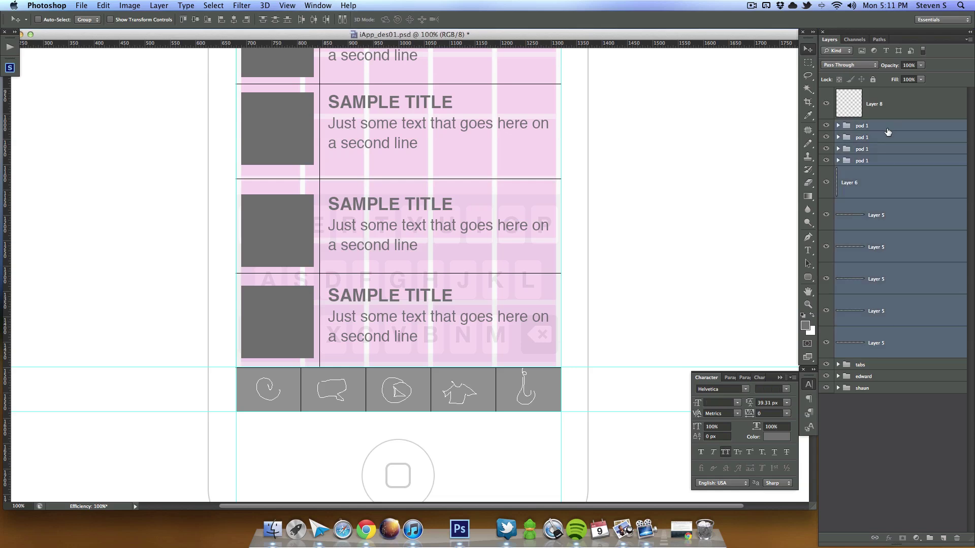
key(super+g)
double_click(862, 125)
text(center content)
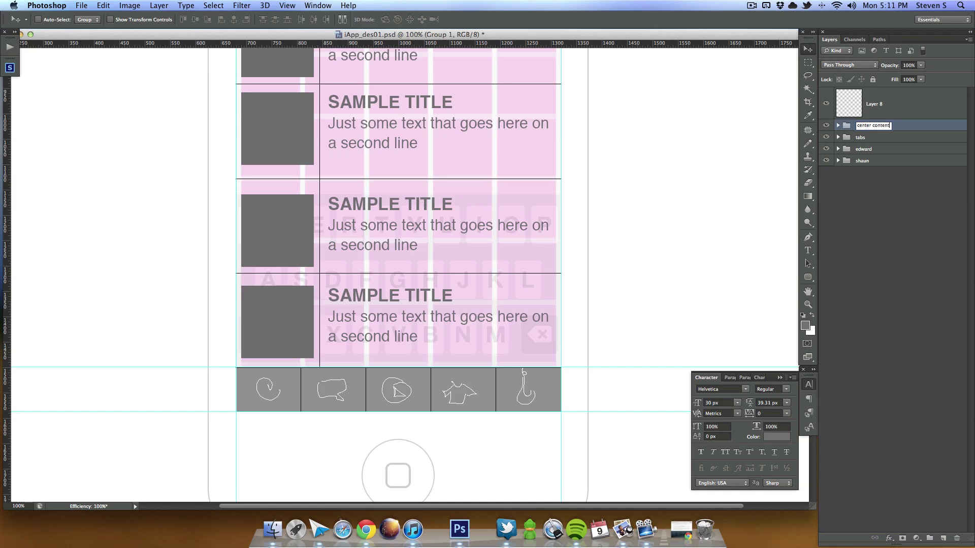
key(Return)
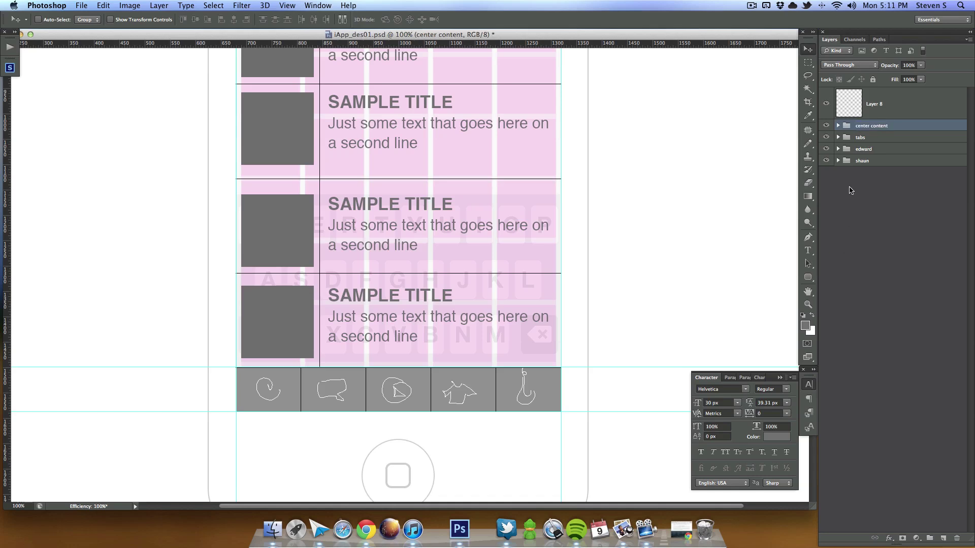
click(893, 107)
Step: Draw a 20 px-radius rounded rectangle across the header bar as the search field
scroll(538, 251, up, 8)
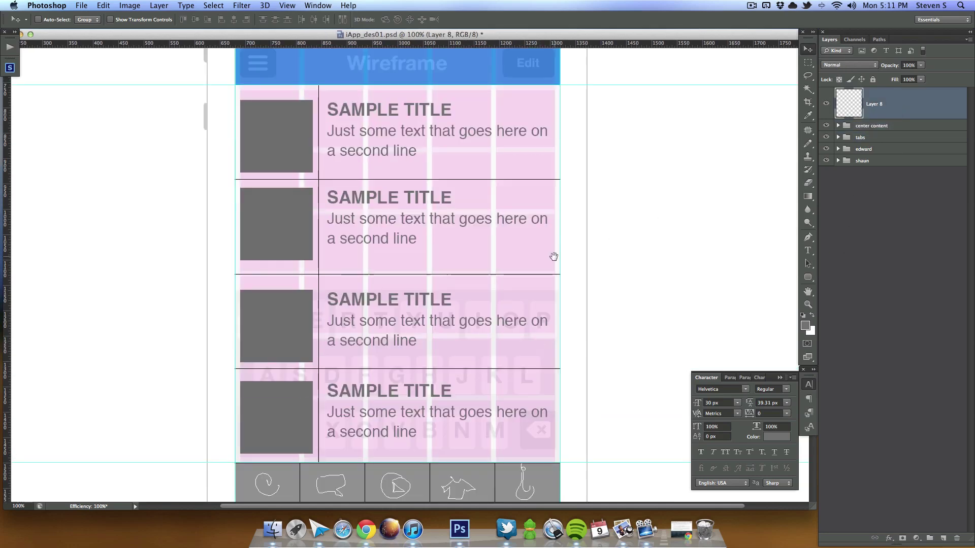
scroll(547, 340, up, 3)
drag(807, 276, 824, 282)
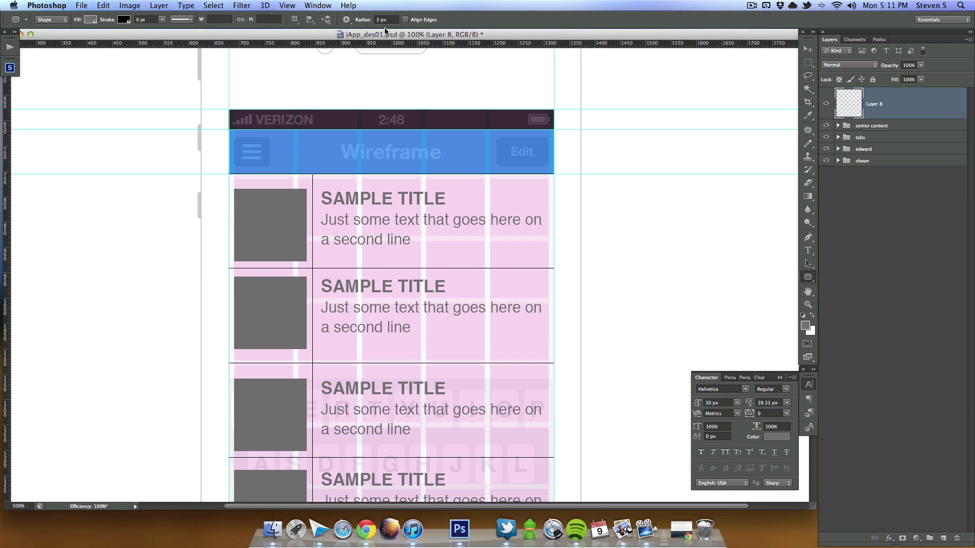
click(385, 19)
text(20)
drag(258, 138, 482, 163)
key(Escape)
drag(234, 147, 483, 170)
Step: Nudge the search field up a few pixels and add a new empty layer
click(807, 49)
key(Up)
key(Up)
key(Up)
click(942, 541)
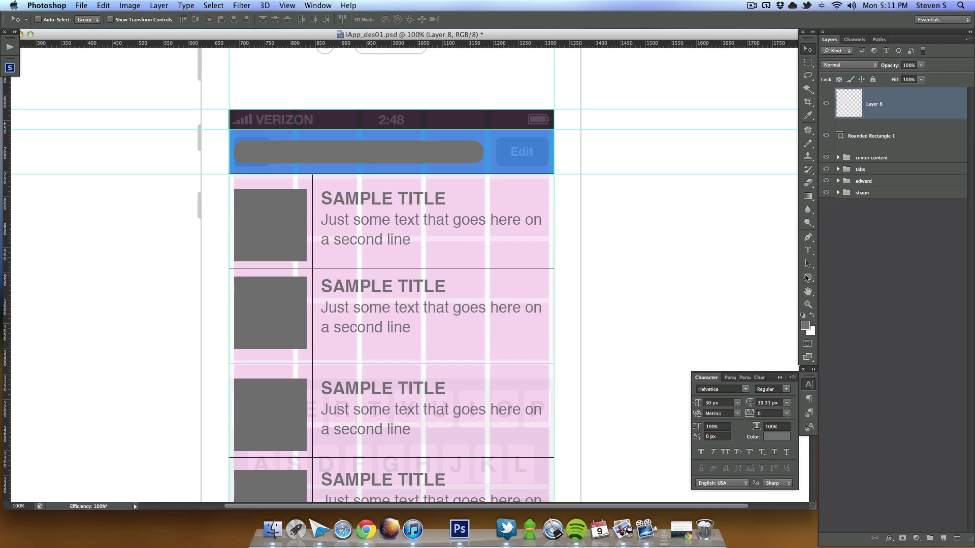
Step: Switch to the Custom Shape Tool and pick the magnifier shape from the library
click(808, 278)
click(852, 323)
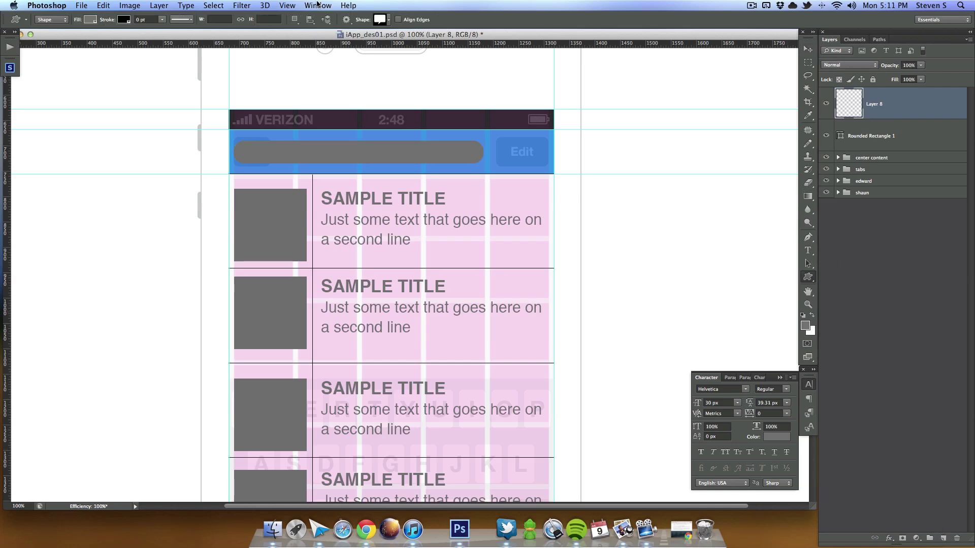
click(389, 20)
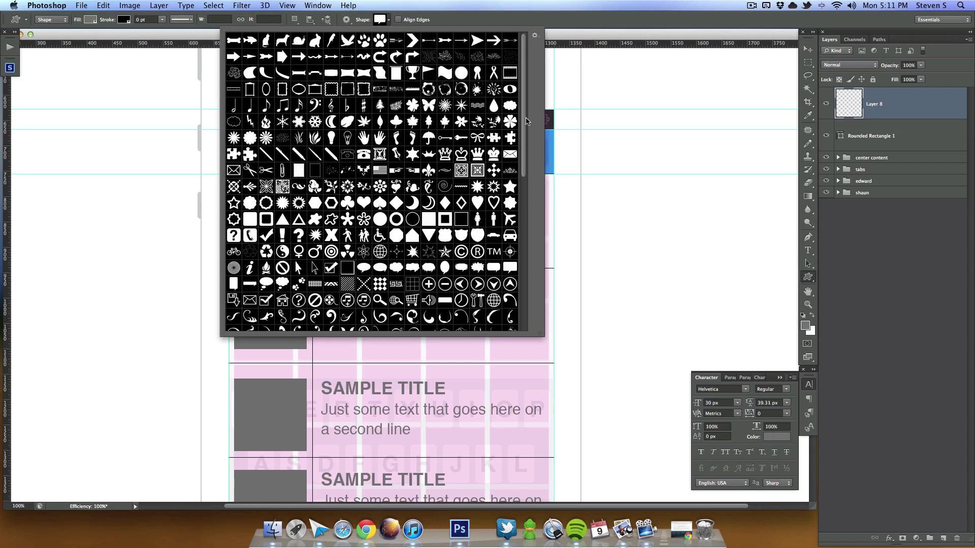
drag(525, 122, 521, 251)
scroll(323, 223, up, 9)
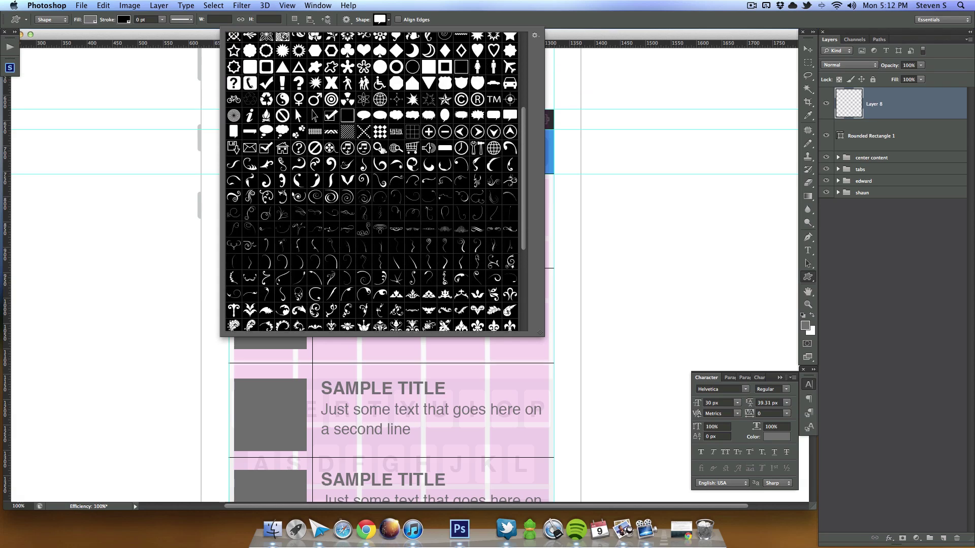
click(380, 147)
click(577, 37)
scroll(484, 114, down, 3)
scroll(201, 255, up, 5)
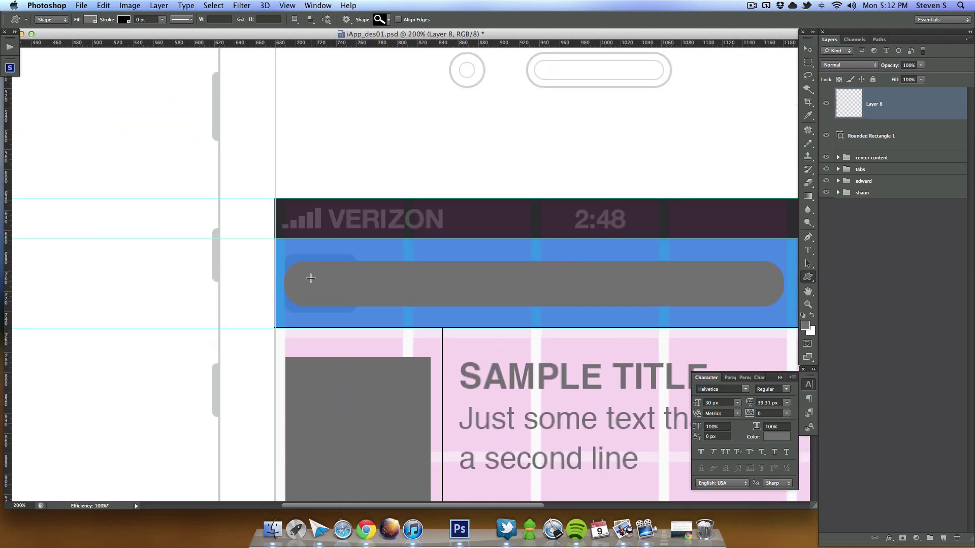
Step: Draw the magnifier inside the search field, colour it light grey, and nudge it down
drag(297, 267, 350, 298)
scroll(388, 326, right, 3)
double_click(845, 103)
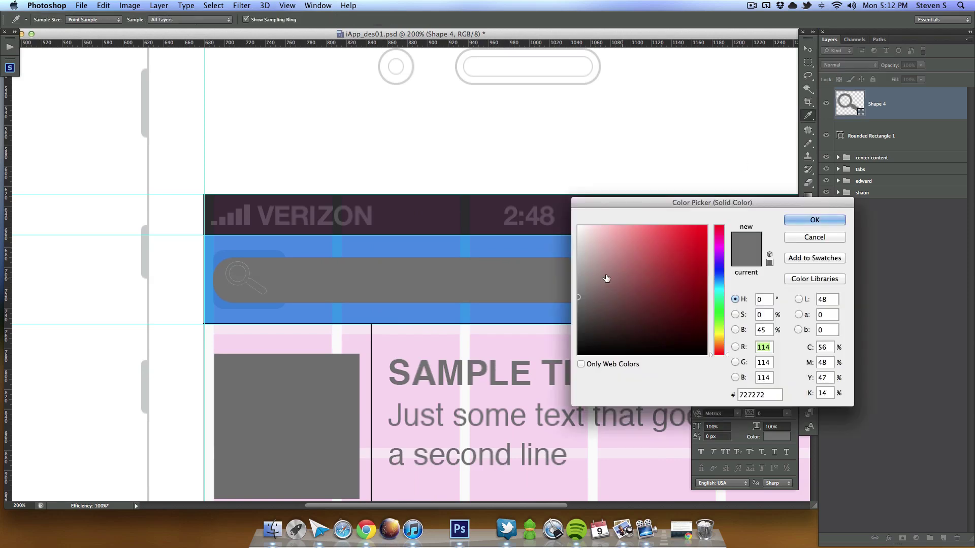
click(579, 242)
click(814, 220)
click(808, 49)
key(Down)
key(Down)
key(Down)
key(Down)
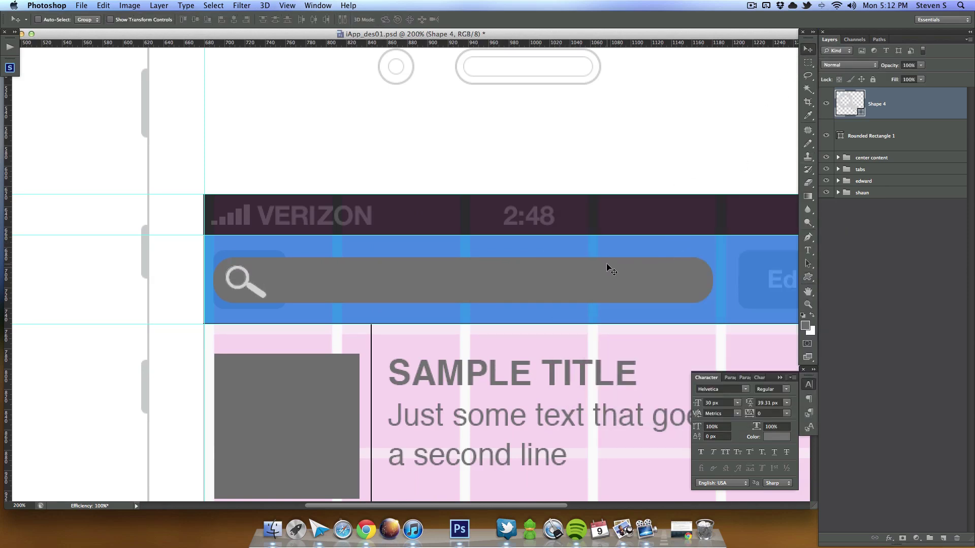
scroll(620, 326, right, 5)
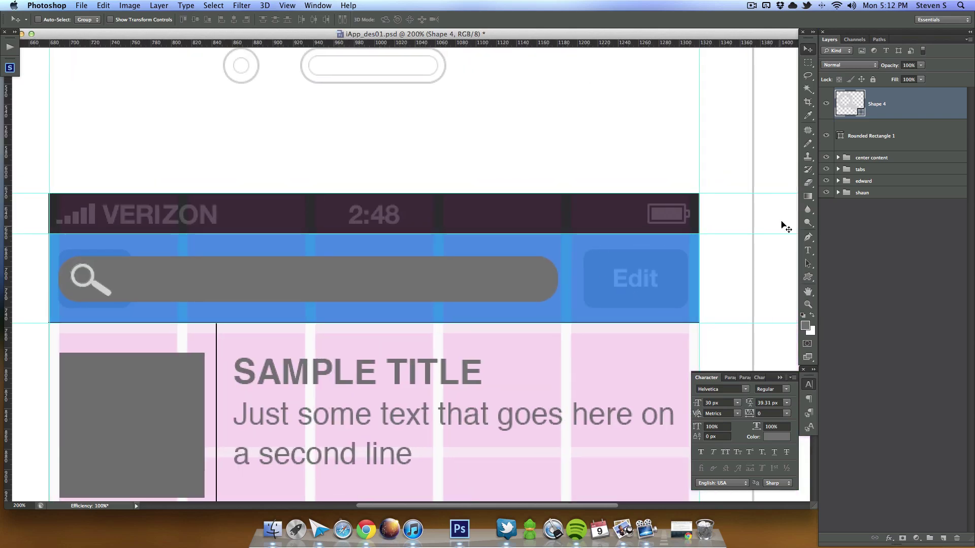
Step: Draw a rounded button over the Edit button and fill it mid grey #929292
drag(807, 277, 860, 282)
click(386, 19)
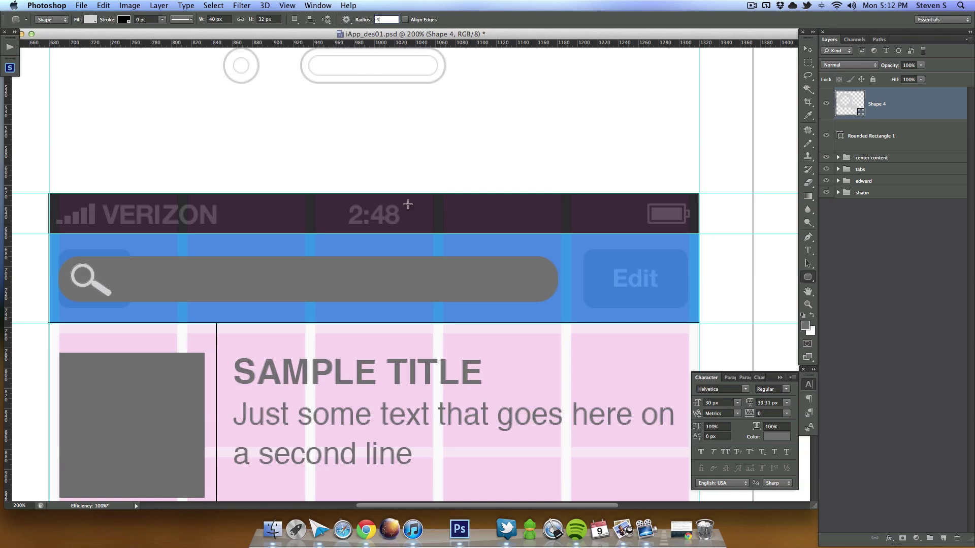
click(586, 251)
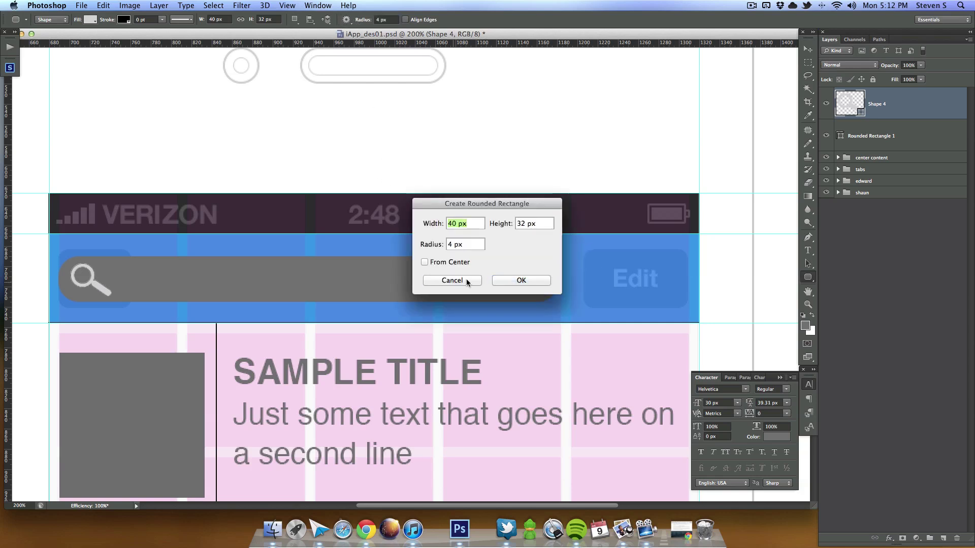
click(525, 279)
drag(568, 257, 685, 300)
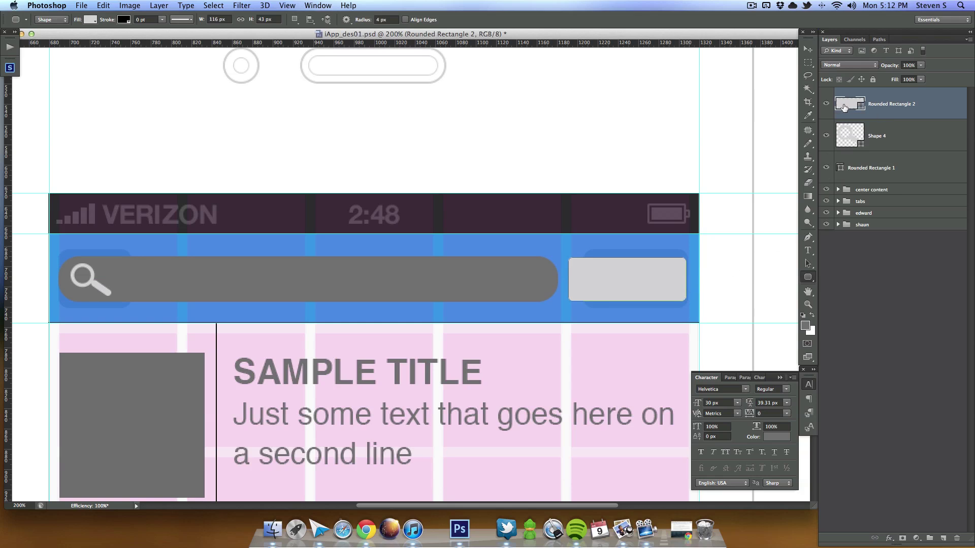
double_click(843, 105)
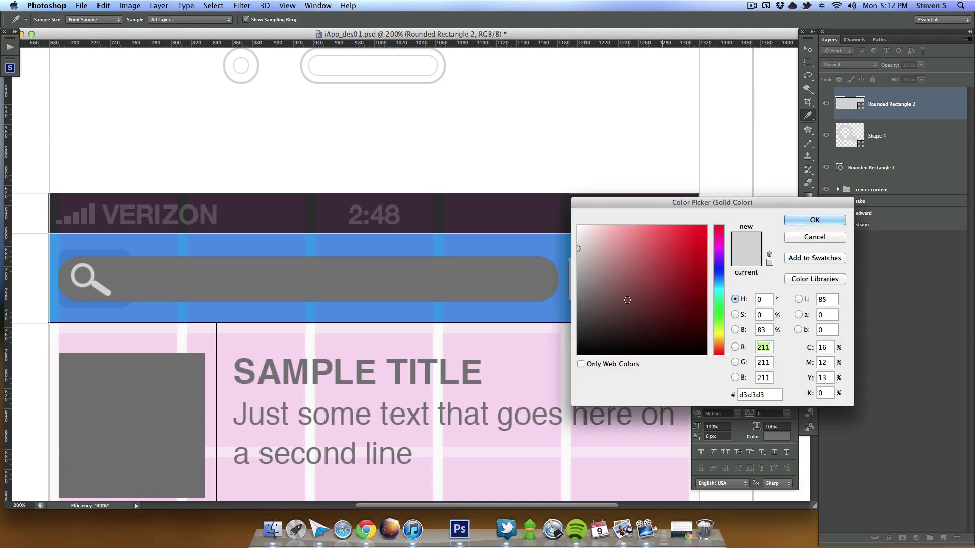
click(814, 220)
Step: On a new layer, add a white text label over the button at 23 px
click(943, 538)
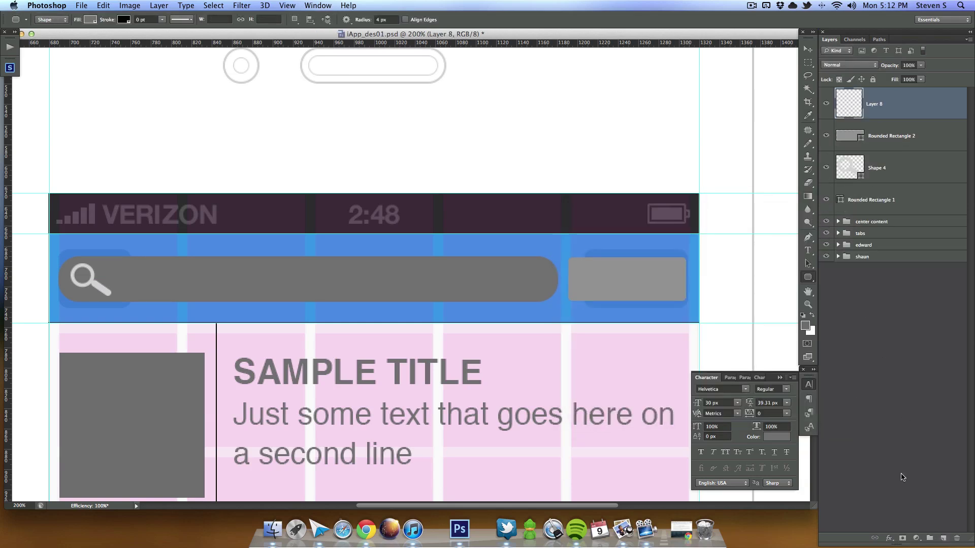
click(808, 250)
key(x)
drag(580, 265, 675, 293)
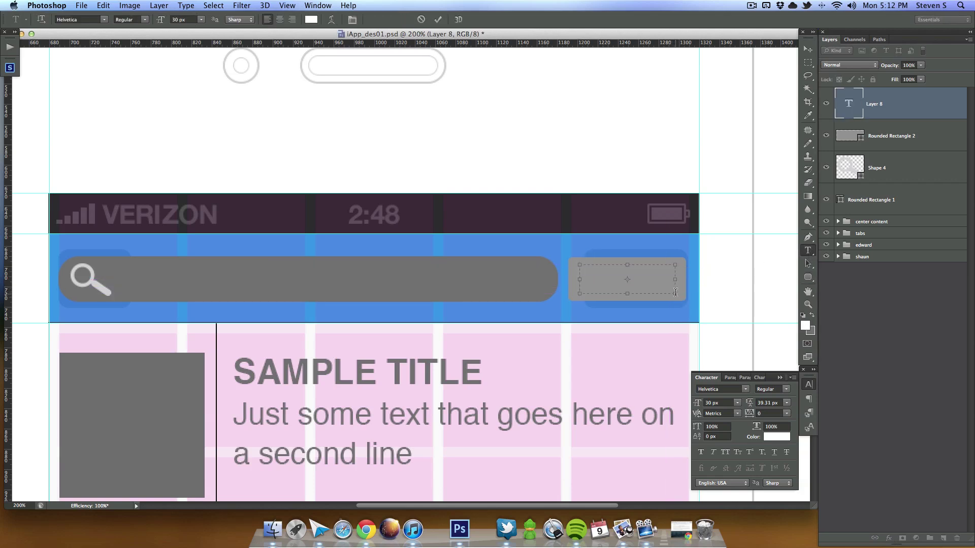
text(Optio)
text(o)
key(super+a)
click(720, 403)
key(Down)
key(Down)
key(Down)
key(Down)
key(Down)
key(Down)
key(Down)
Step: Correct the label to 'Options', centre-align and commit it, then nudge it down slightly
click(652, 275)
key(BackSpace)
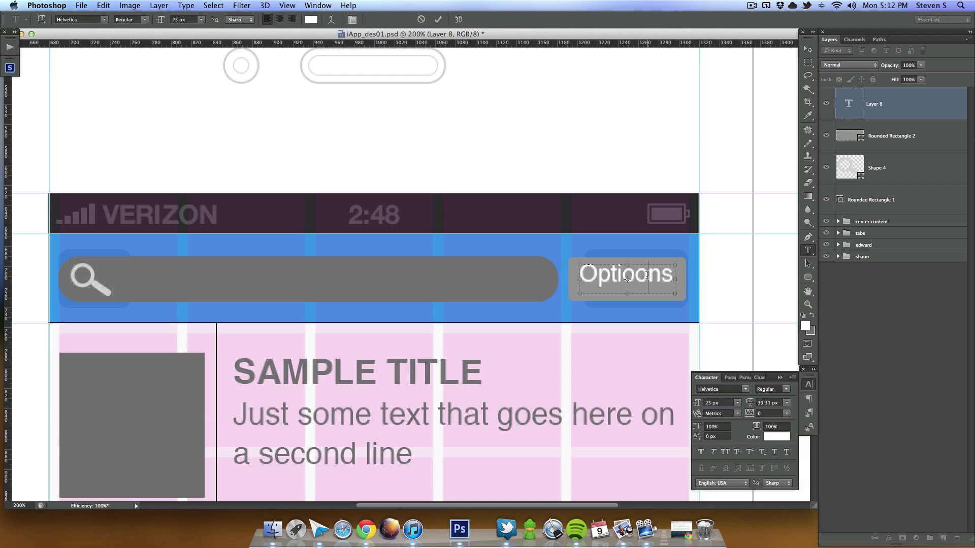
click(279, 19)
click(438, 19)
click(807, 49)
key(Down)
key(Down)
key(Down)
key(Down)
key(Down)
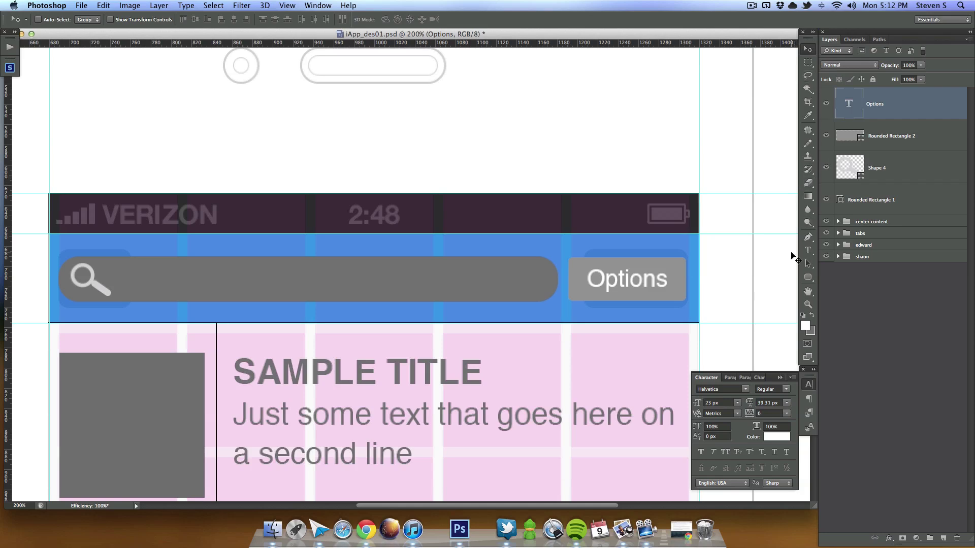
Step: On a new layer below Layer 5, fill the list area down to the tab bar with white
key(super+minus)
key(super+minus)
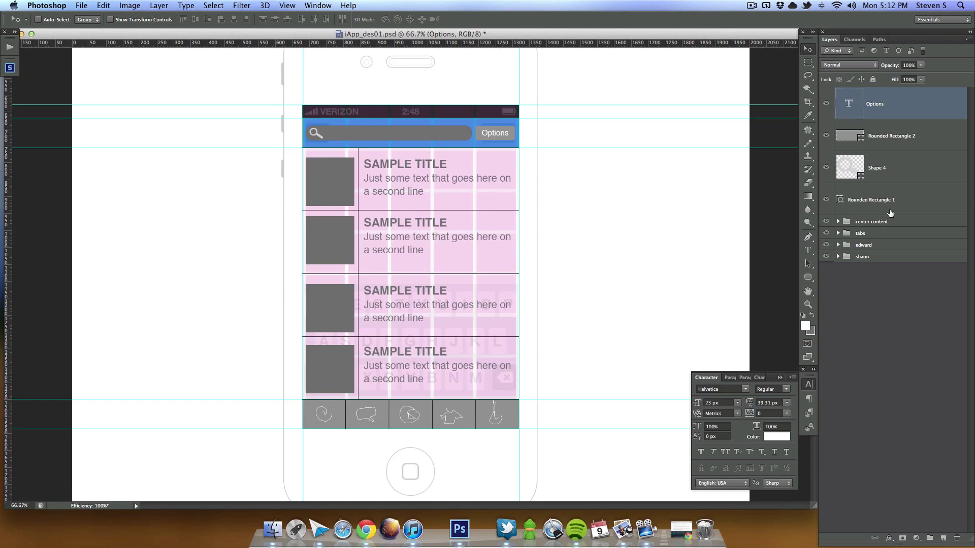
click(888, 222)
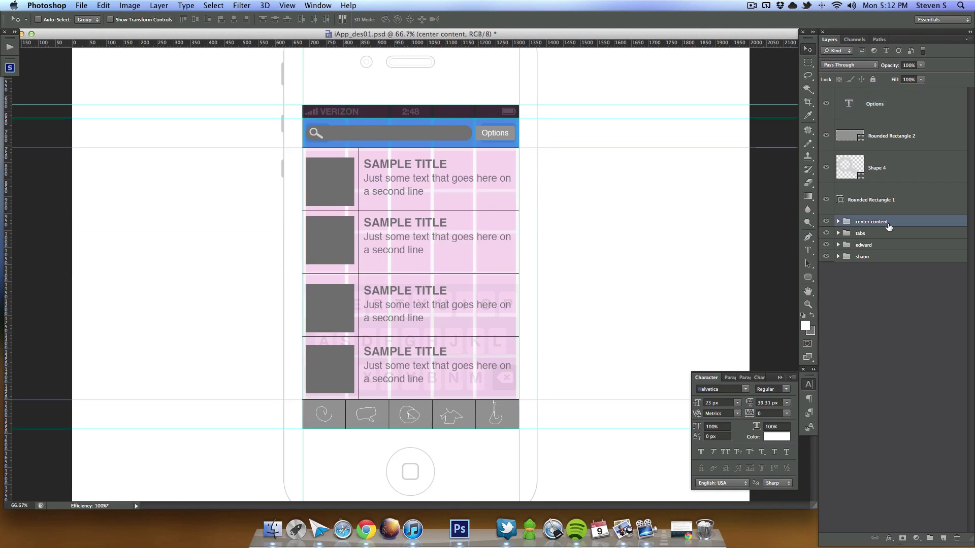
click(838, 222)
click(909, 451)
click(942, 538)
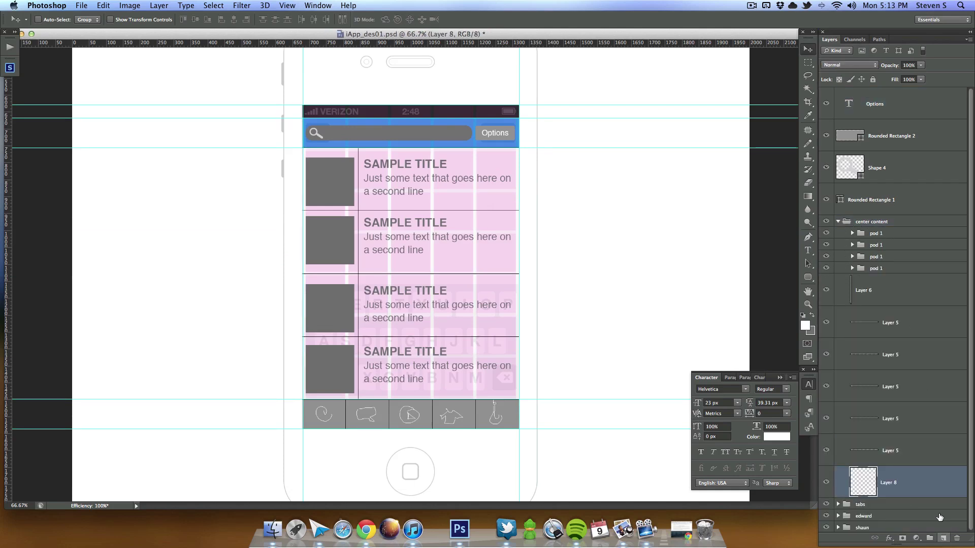
click(808, 62)
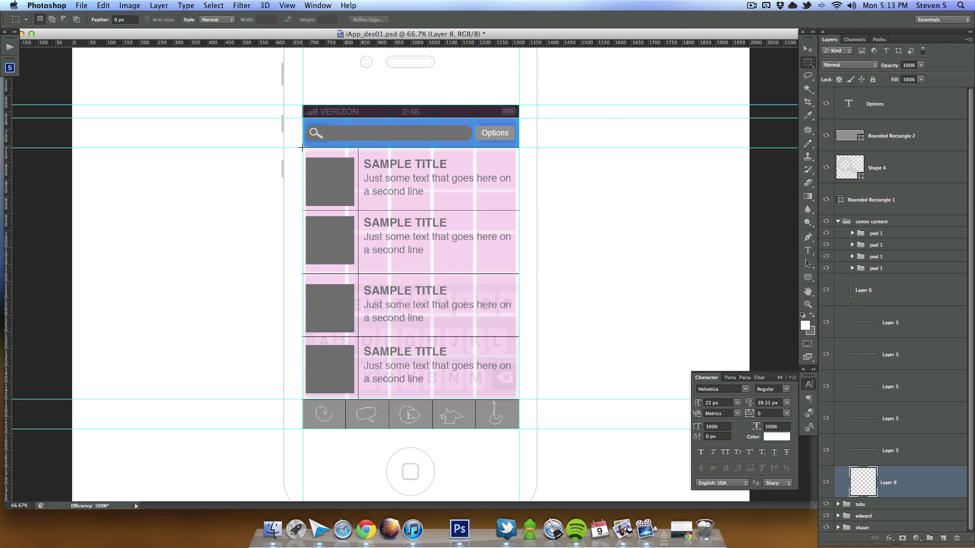
drag(302, 148, 519, 409)
key(alt+BackSpace)
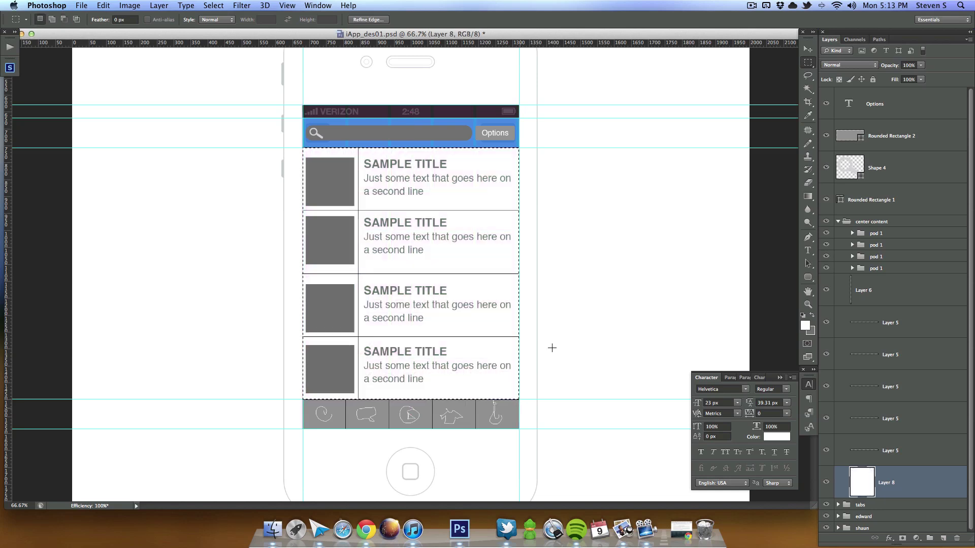
key(super+d)
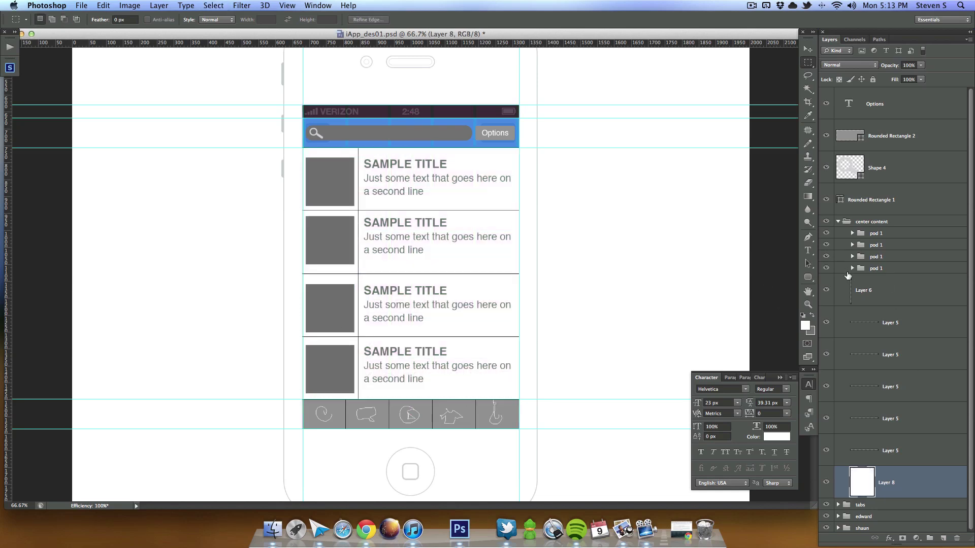
Step: Add a new layer below Rounded Rectangle 1 and select the header search bar area
click(839, 221)
click(911, 200)
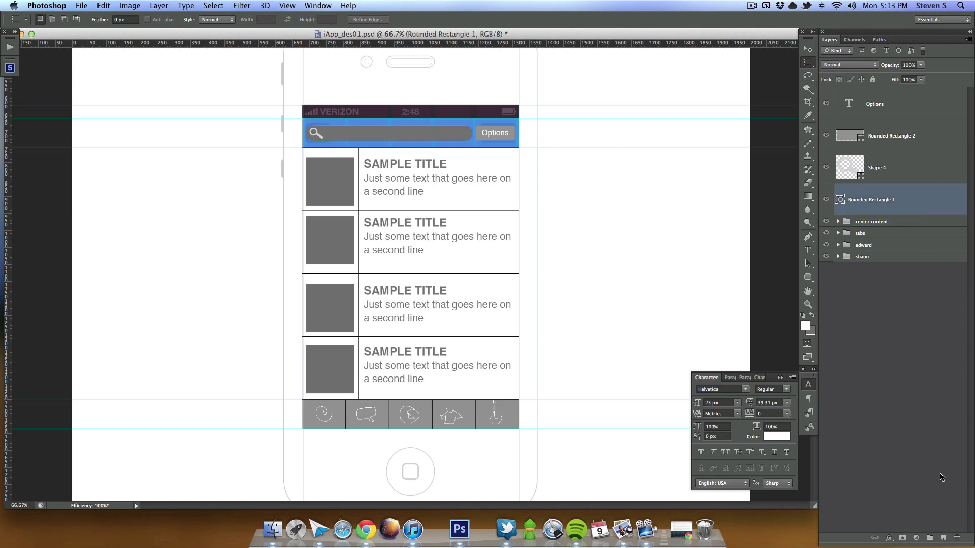
click(943, 538)
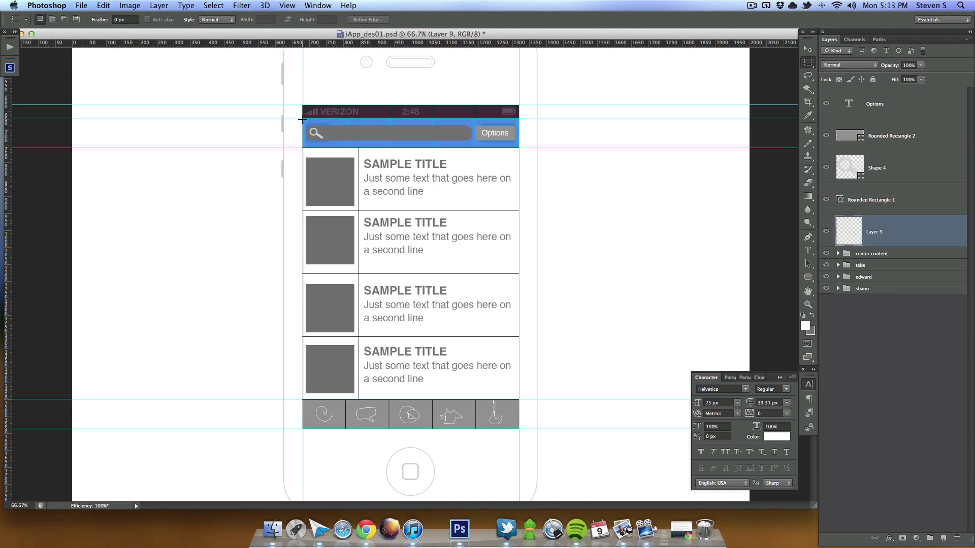
drag(302, 119, 519, 147)
Step: Fill the header bar selection with orange and deselect
click(805, 326)
click(717, 343)
drag(718, 344, 718, 348)
click(660, 260)
click(678, 247)
click(814, 219)
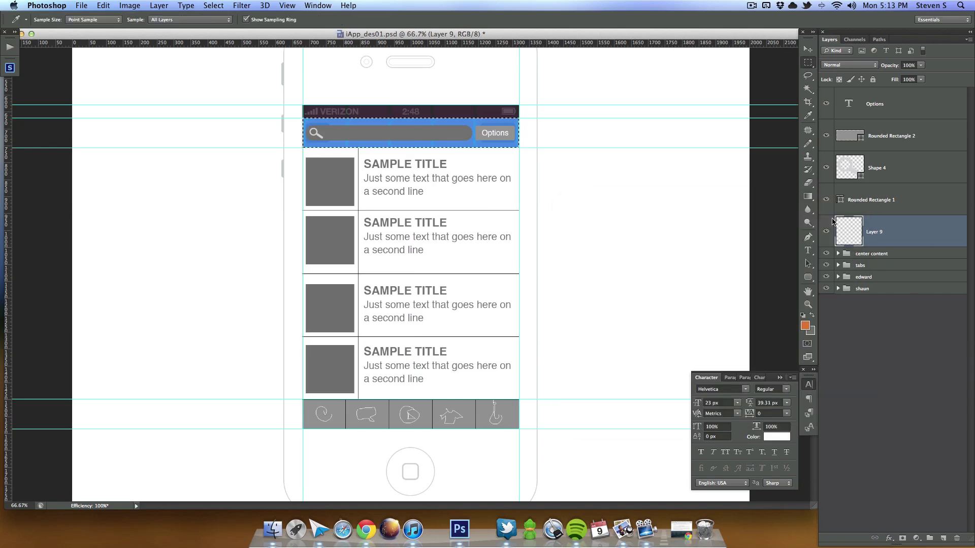
key(alt+BackSpace)
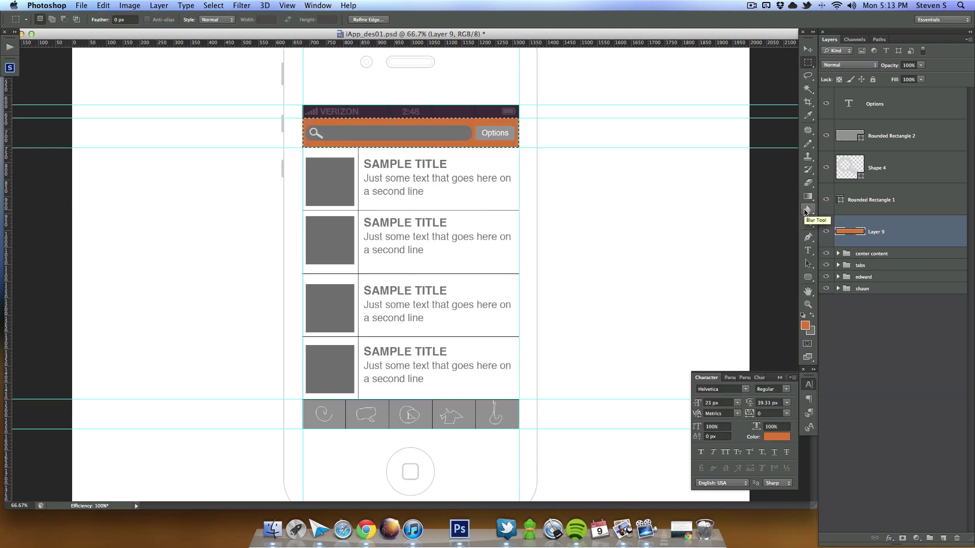
key(super+d)
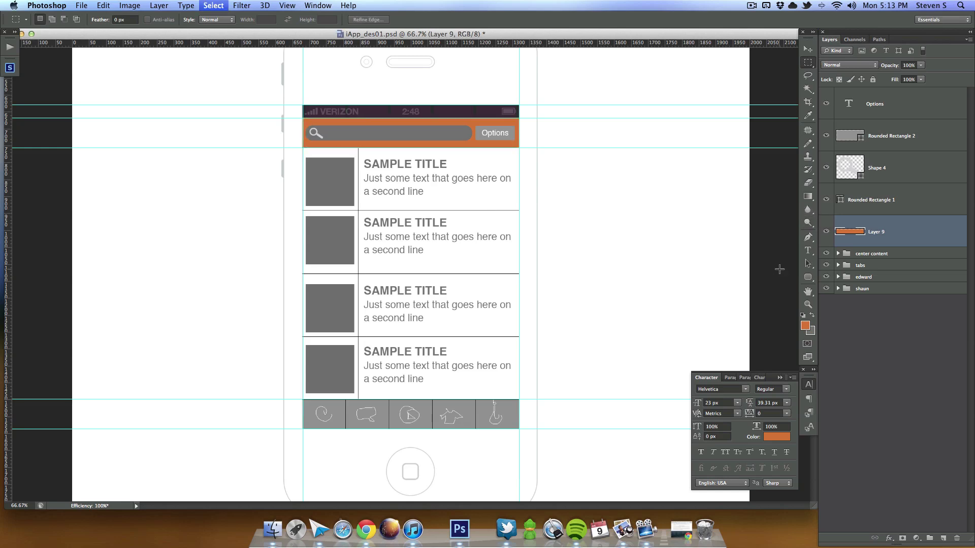
Step: Group Layer 9 through the Options layer into a group named 'search'
click(897, 255)
click(892, 268)
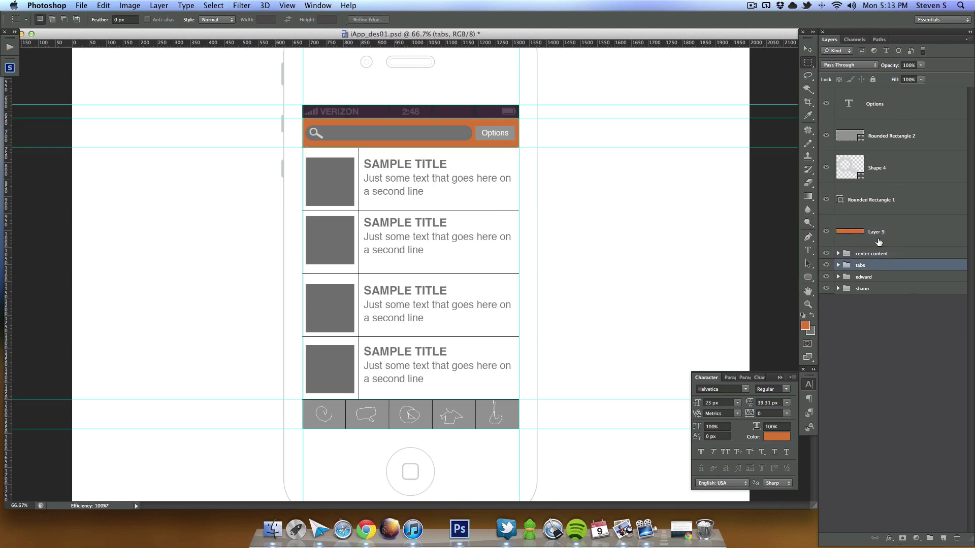
click(897, 242)
shift+click(914, 112)
key(super+g)
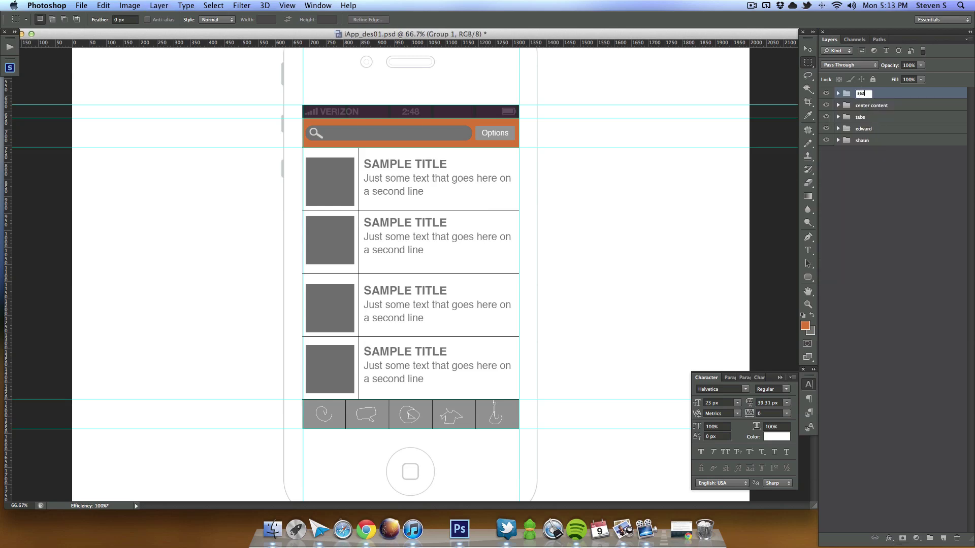
text(search)
key(Return)
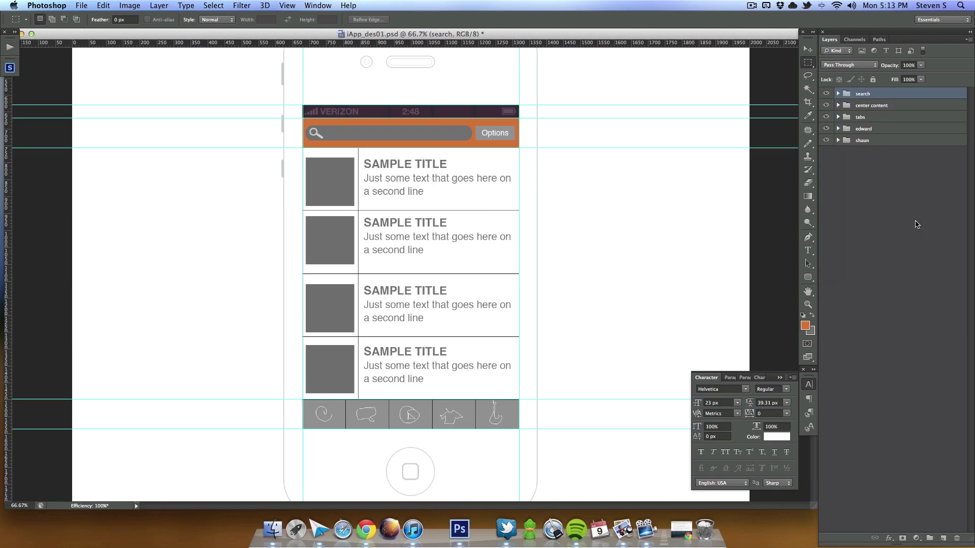
Step: Group search, center content and tabs into a group named 'template'
shift+click(898, 118)
key(super+g)
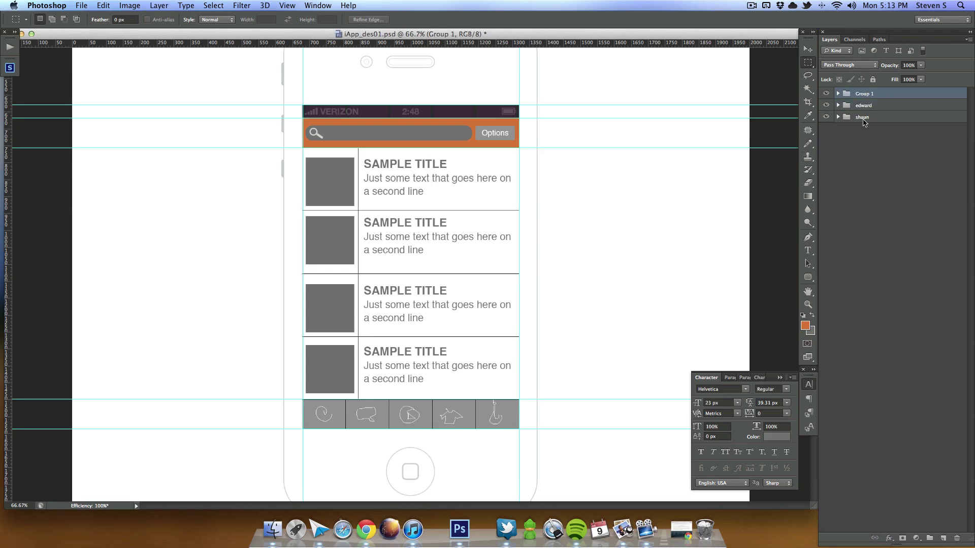
double_click(864, 94)
text(template)
key(Return)
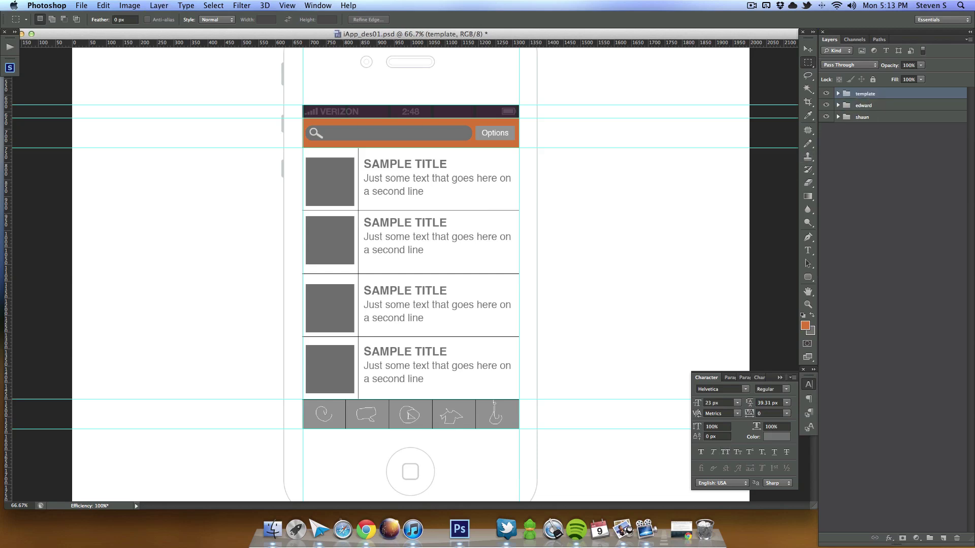
Step: Check the shaun and edward layers' visibility, show the rulers, and hide the guides
click(825, 117)
click(825, 117)
scroll(486, 111, up, 3)
scroll(486, 112, up, 2)
key(ctrl+r)
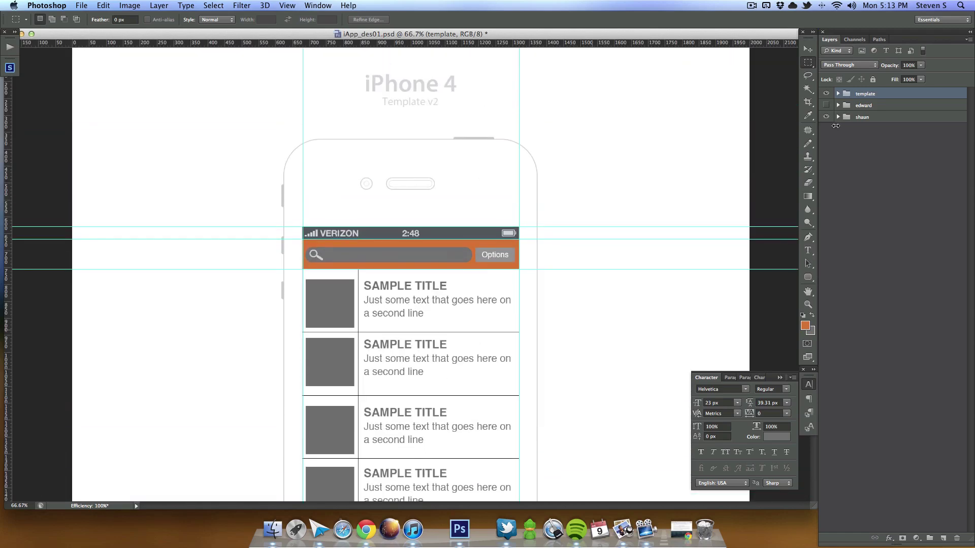
click(825, 105)
click(825, 105)
scroll(620, 228, down, 5)
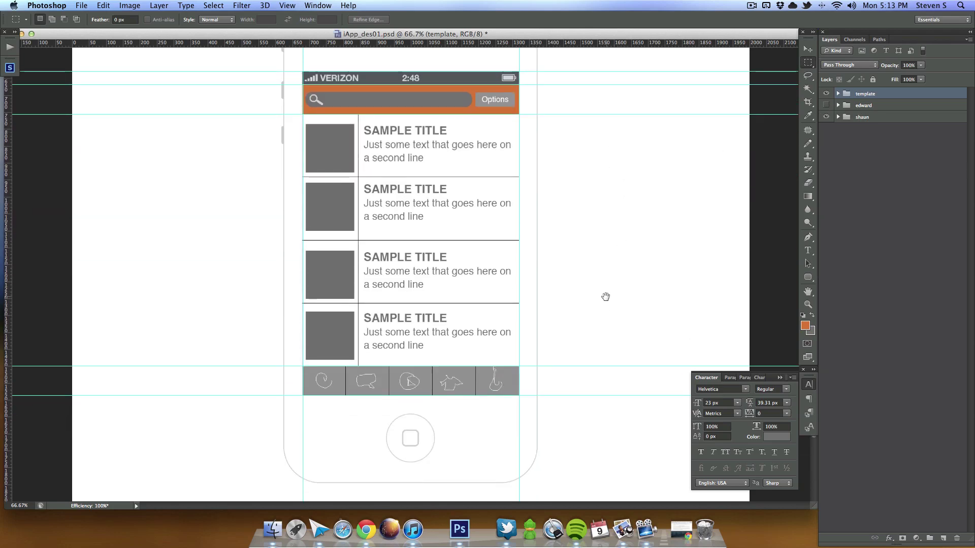
key(ctrl+semicolon)
scroll(606, 267, up, 2)
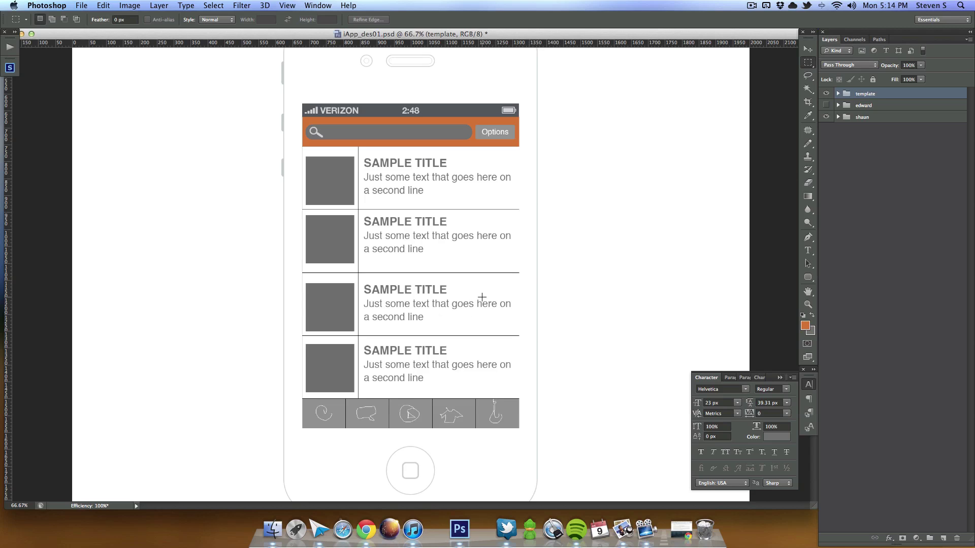
click(807, 144)
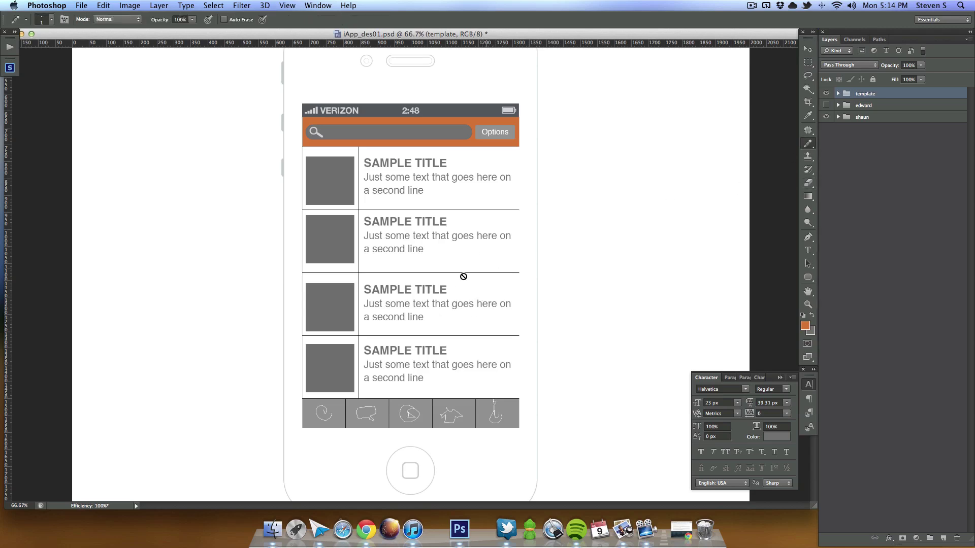
click(943, 538)
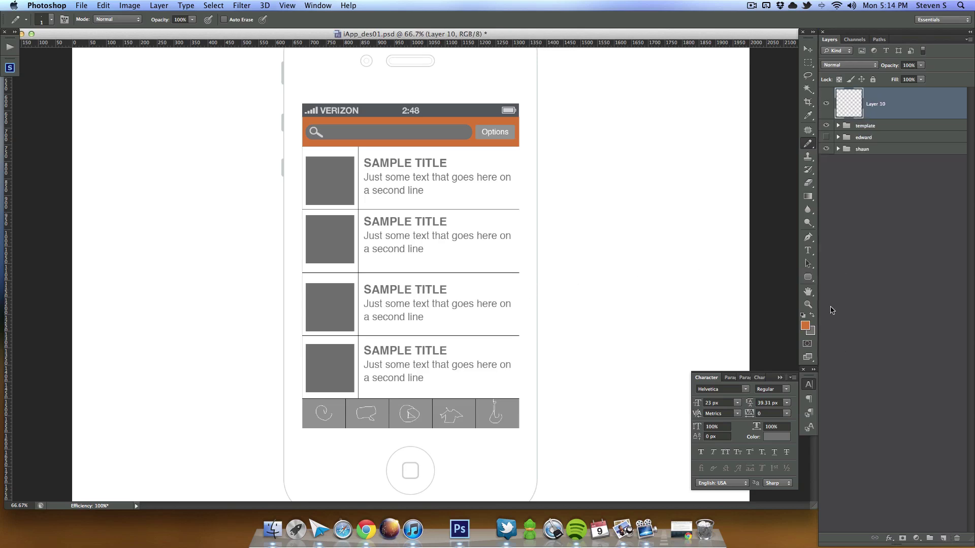
drag(809, 146, 833, 153)
right_click(561, 246)
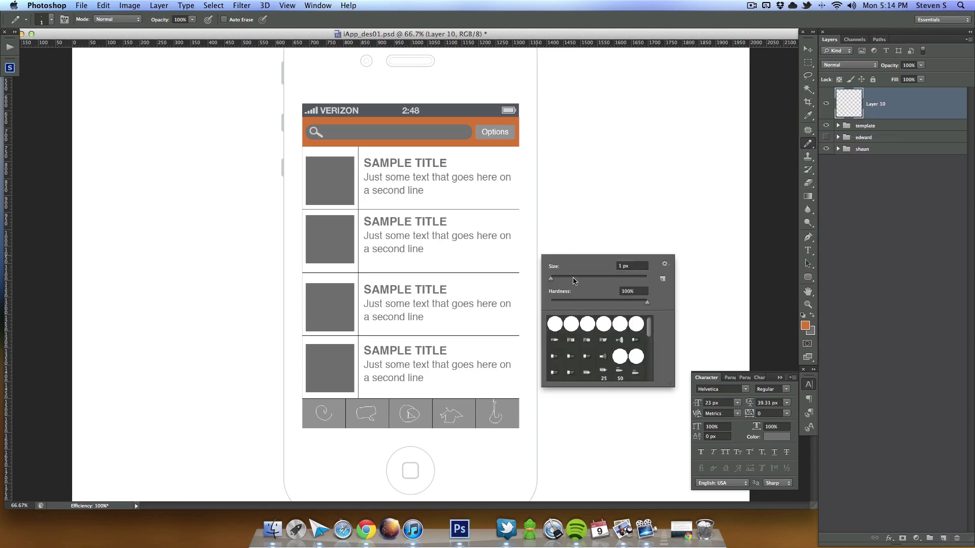
text(22)
click(806, 325)
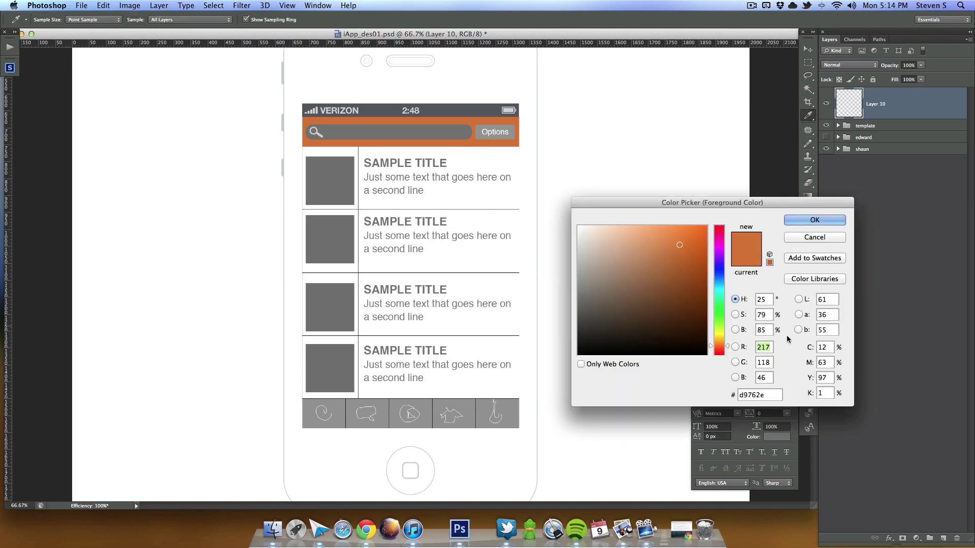
drag(719, 347, 717, 308)
click(689, 259)
click(830, 221)
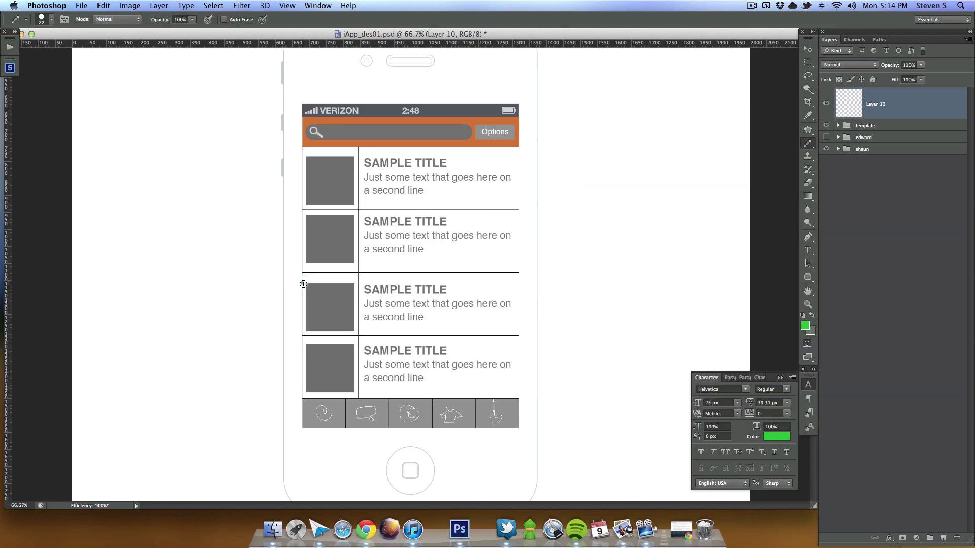
mouse_move(302, 283)
mouse_down()
mouse_move(433, 275)
mouse_move(535, 305)
mouse_move(443, 328)
mouse_move(320, 313)
mouse_move(336, 287)
mouse_up()
key(super+z)
mouse_move(566, 294)
mouse_down()
mouse_move(455, 289)
mouse_move(448, 311)
mouse_up()
key(super+z)
mouse_move(361, 258)
mouse_down()
mouse_move(355, 345)
mouse_move(354, 263)
mouse_move(285, 265)
mouse_move(363, 266)
mouse_move(356, 345)
mouse_move(282, 331)
mouse_move(347, 280)
mouse_move(315, 301)
mouse_up()
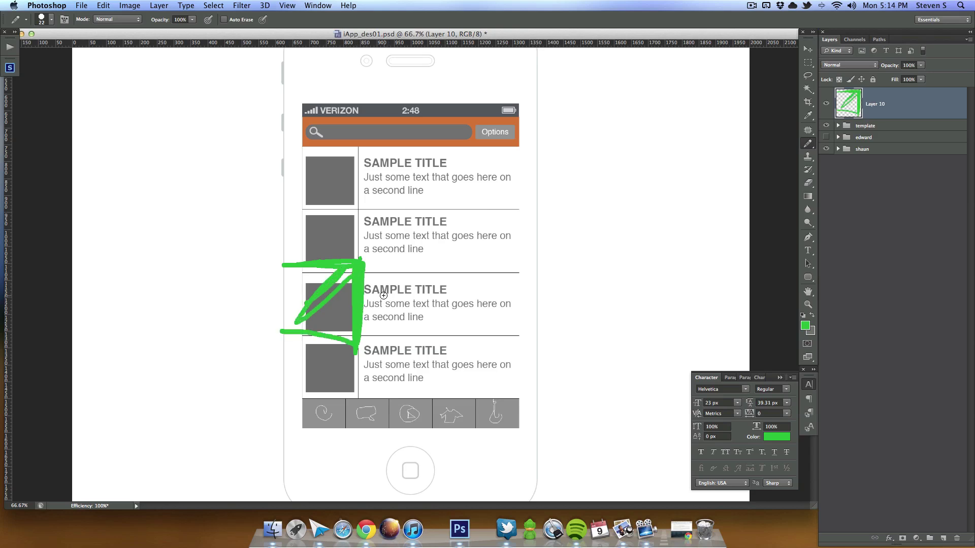
mouse_move(383, 293)
mouse_down()
mouse_move(420, 277)
mouse_move(458, 303)
mouse_move(446, 326)
mouse_move(439, 313)
mouse_move(423, 318)
mouse_move(434, 301)
mouse_up()
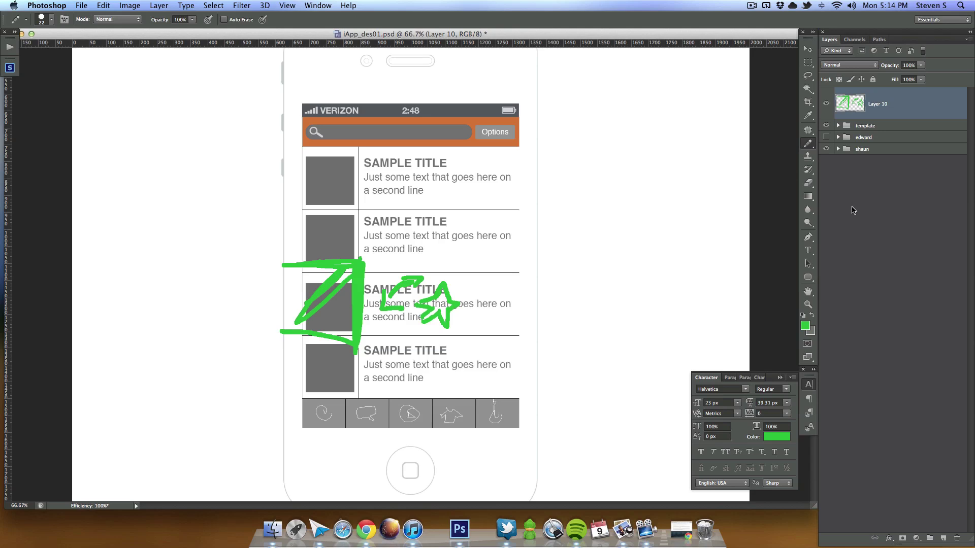
drag(919, 104, 951, 543)
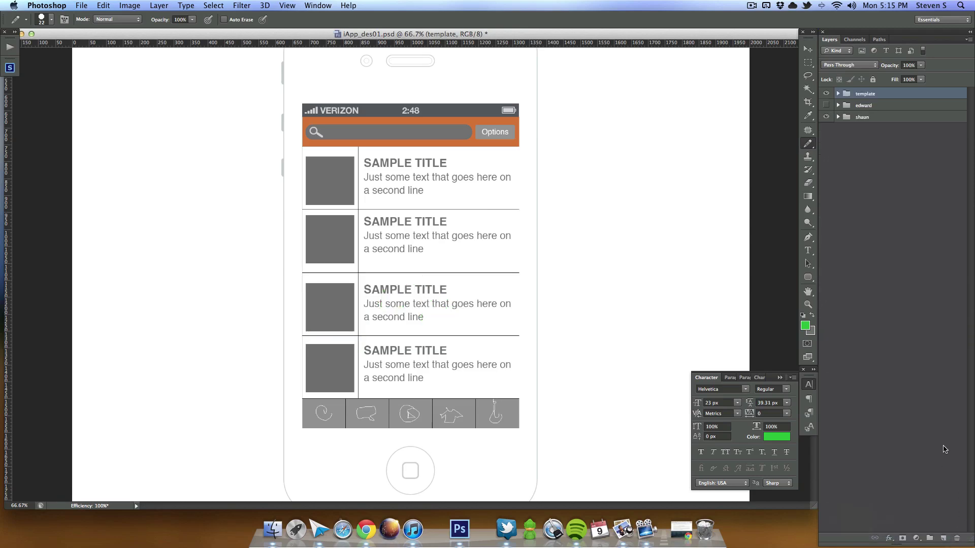